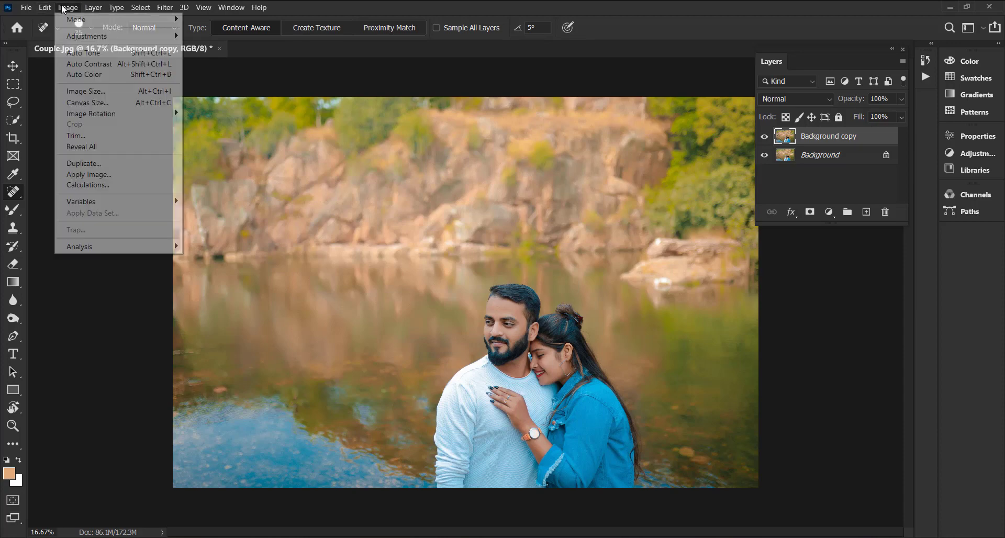
Step: Apply a Levels adjustment to the Background copy layer with the RGB midtone input set to 1.10
mouse_move(131, 37)
click(220, 47)
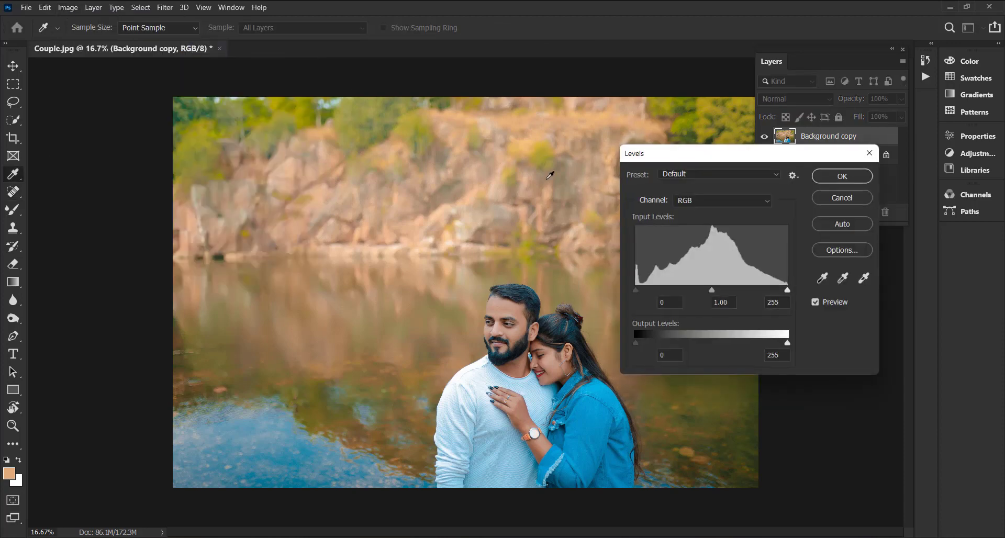
drag(712, 290, 706, 290)
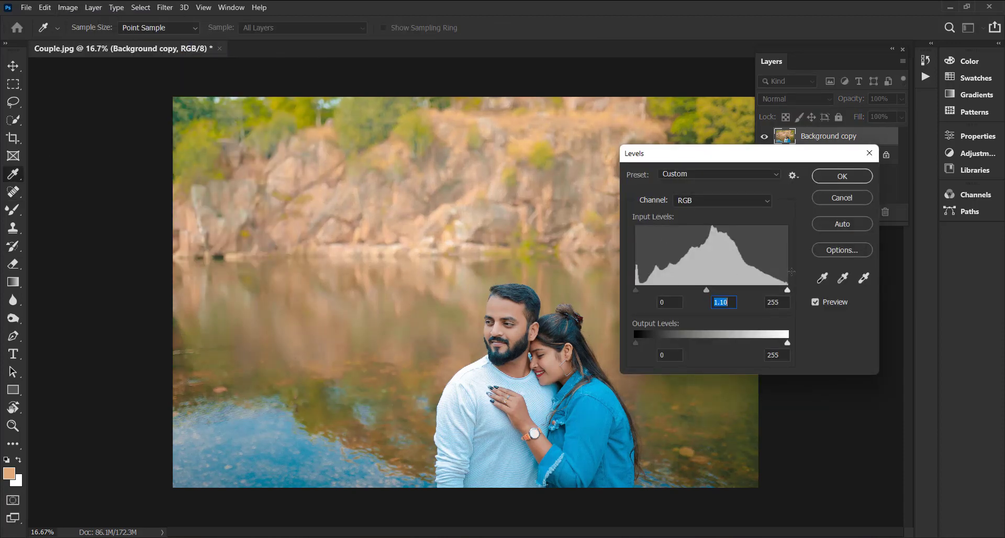
click(837, 175)
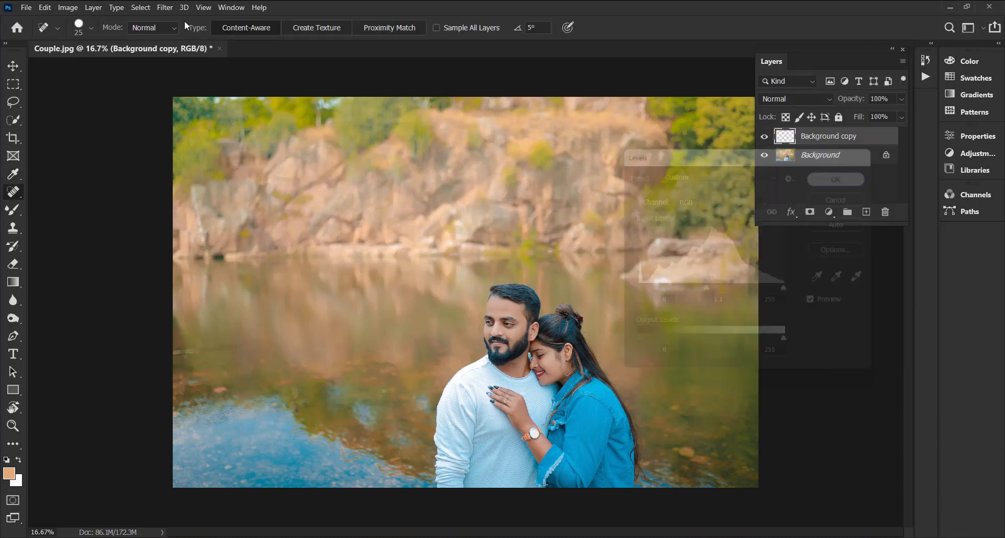
Step: Apply an RGB Curves adjustment to the Background copy layer with points at input 167, output 164 and input 87, output 94
click(68, 7)
mouse_move(86, 39)
click(218, 58)
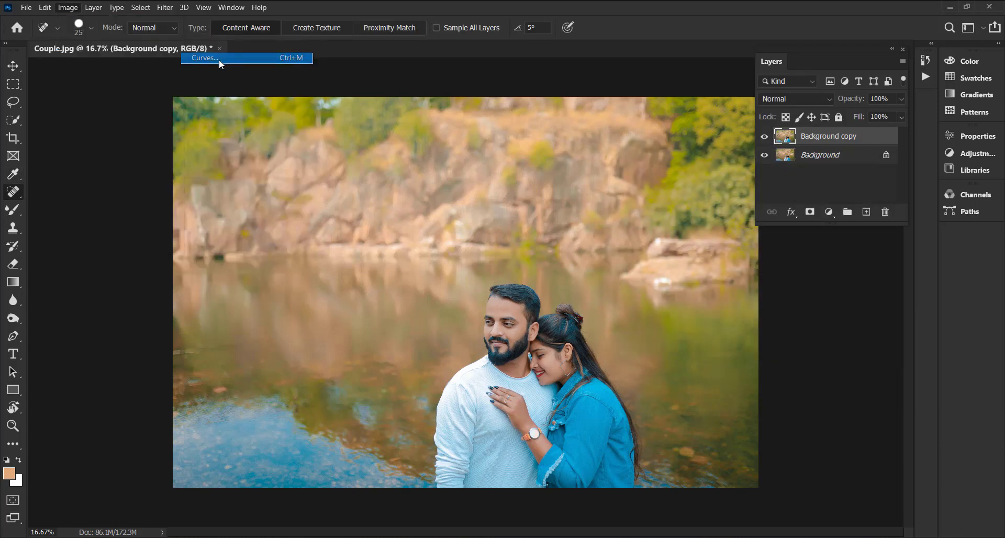
drag(703, 197, 698, 208)
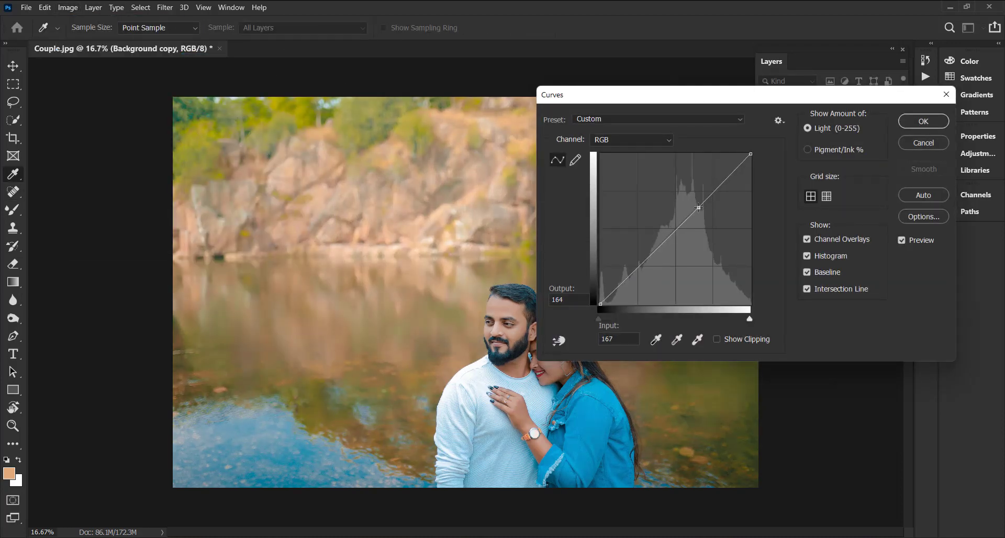
drag(652, 252, 652, 248)
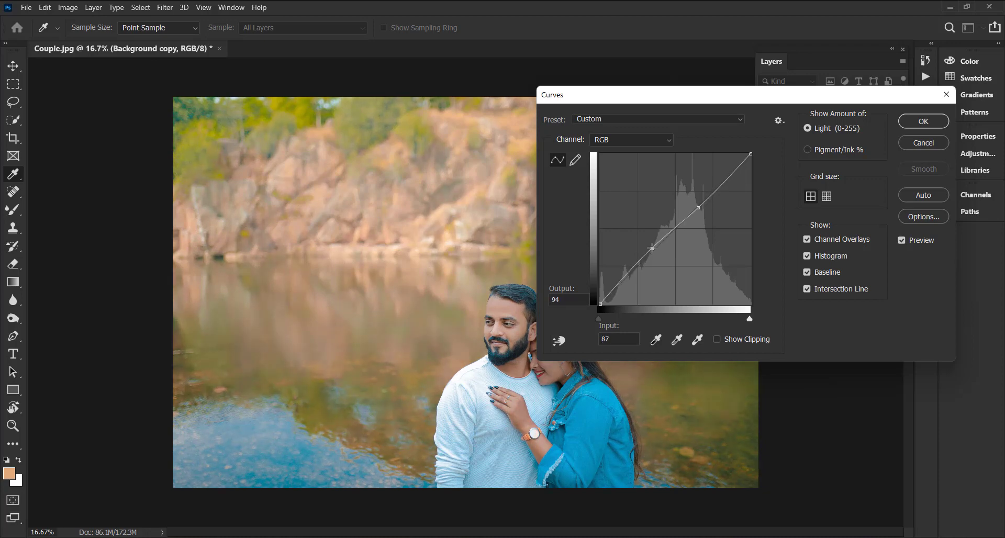
key(j)
click(924, 121)
Step: Merge the Background copy layer down into Background and duplicate the merged layer
right_click(816, 138)
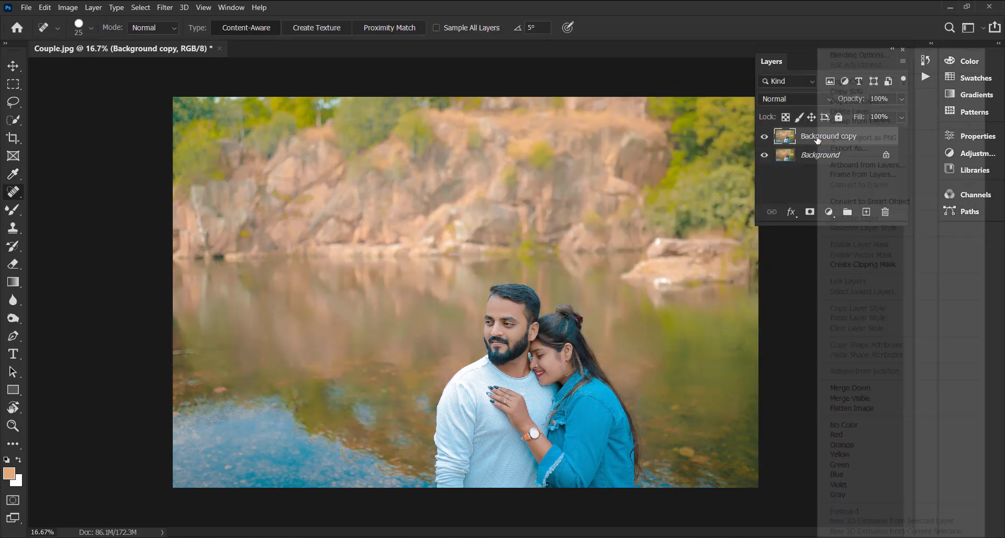
click(853, 388)
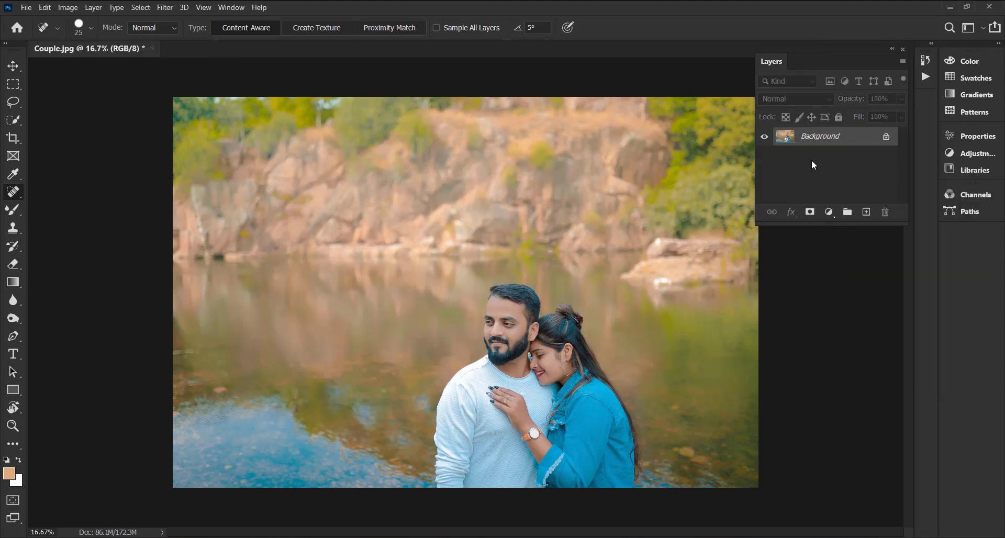
drag(842, 170, 866, 212)
key(z)
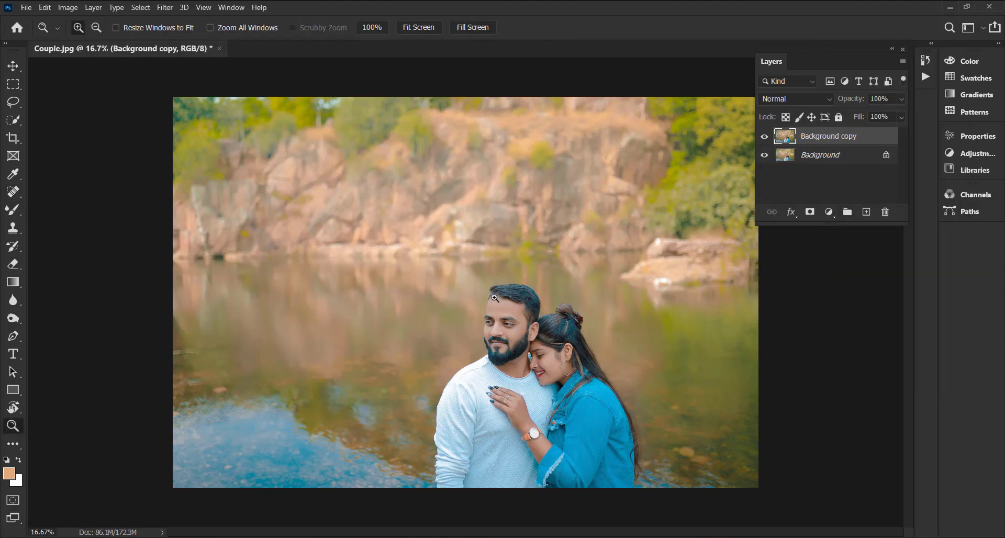
drag(474, 269, 591, 361)
right_click(383, 202)
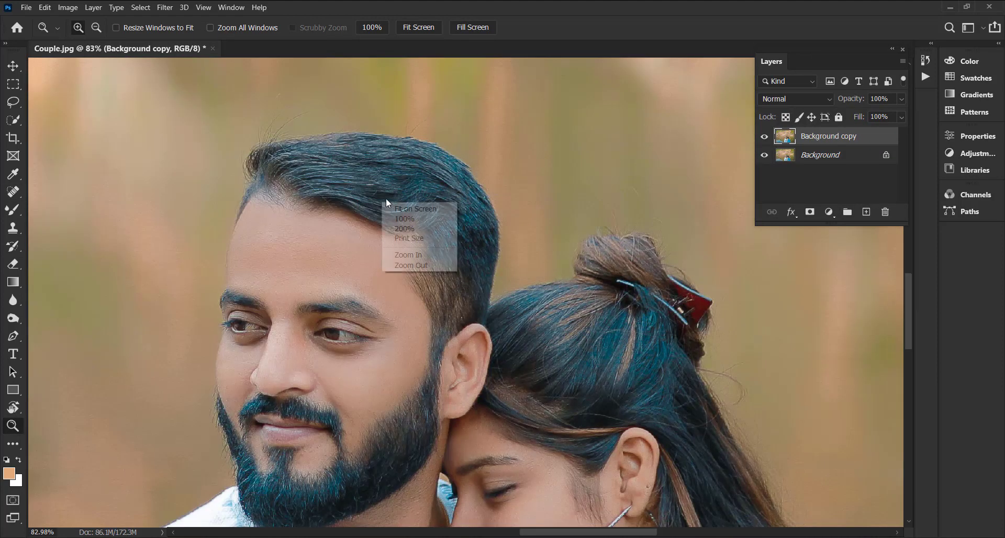
click(408, 210)
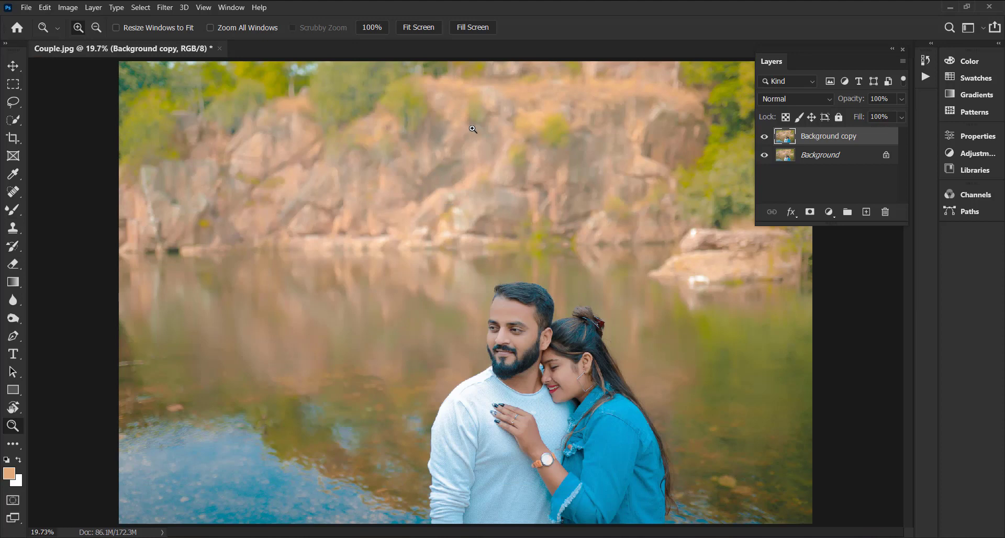
Step: Open the Camera Raw Filter on the duplicated layer and set Temperature to -6 and Tint to +1
click(165, 7)
click(204, 92)
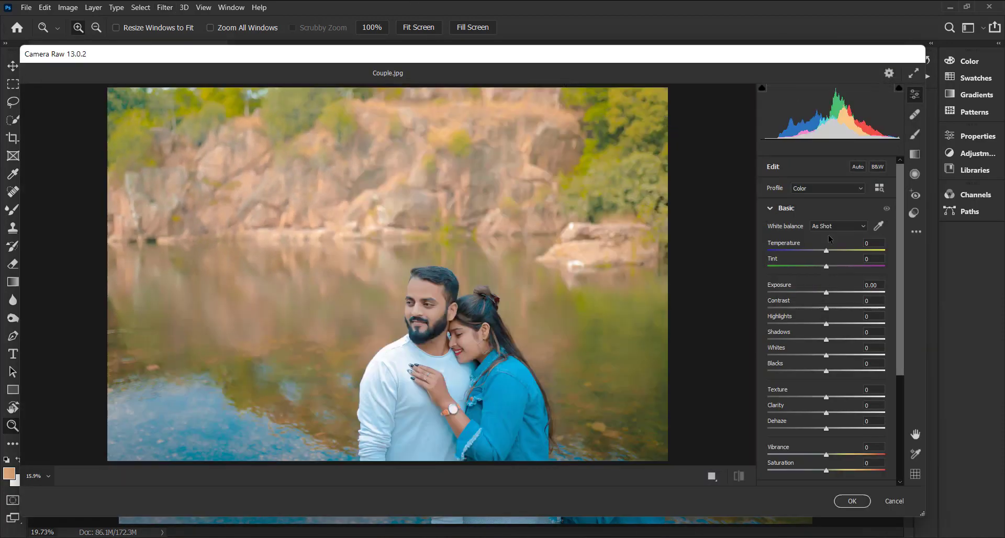
key(Down)
key(Down)
key(Down)
key(Down)
key(Down)
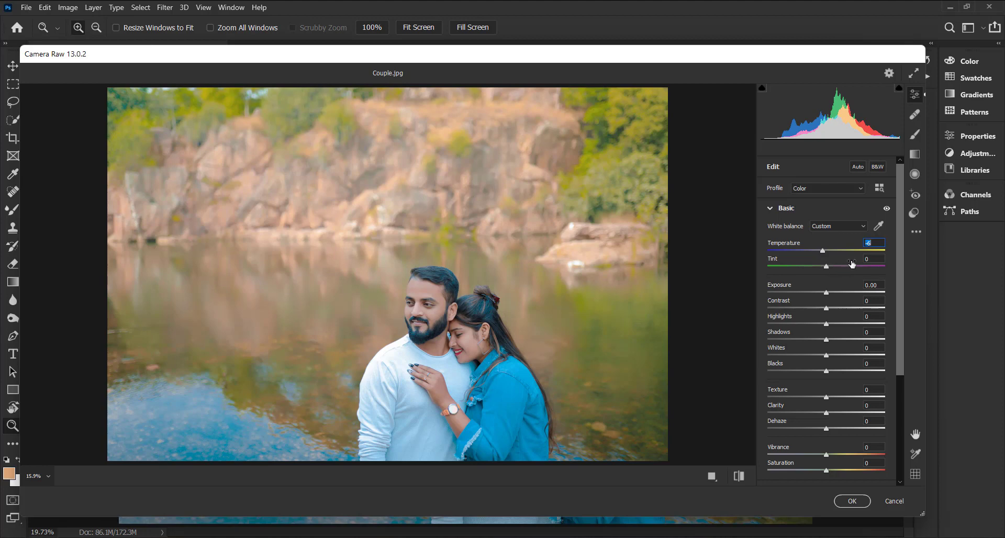
key(Tab)
key(Up)
Step: Set Exposure to -0.45, Contrast to +40 and Highlights to -40 in the Basic adjustments
drag(827, 297, 855, 309)
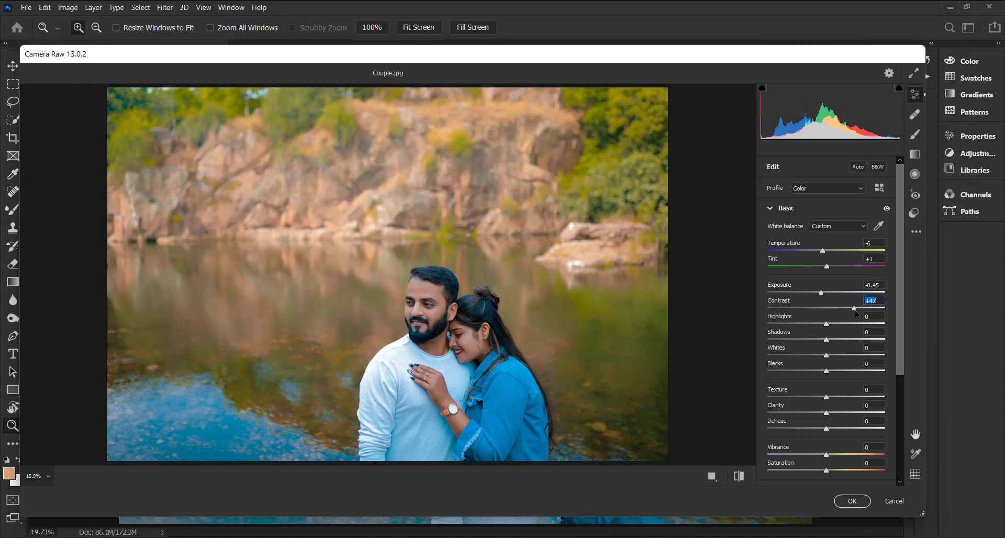
text(40)
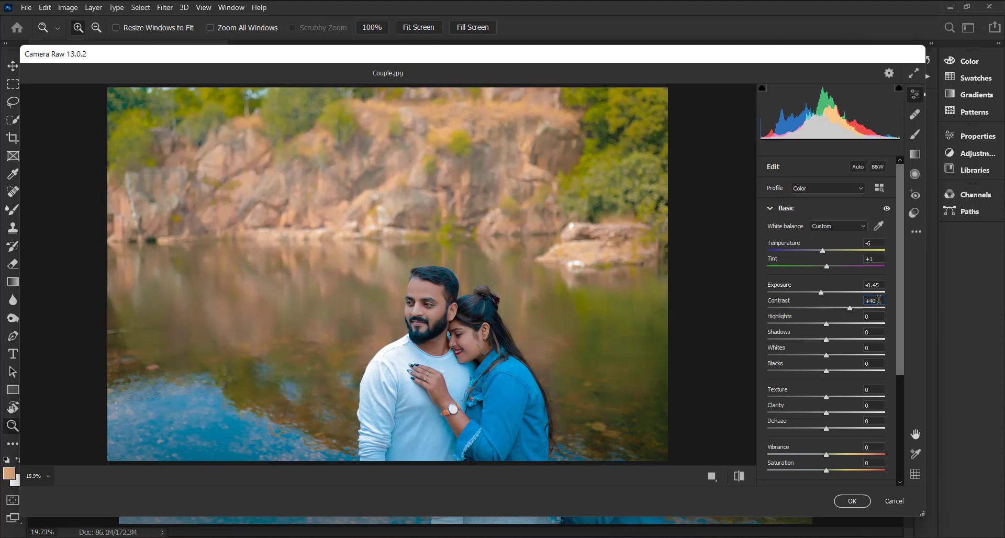
click(873, 316)
text(-40)
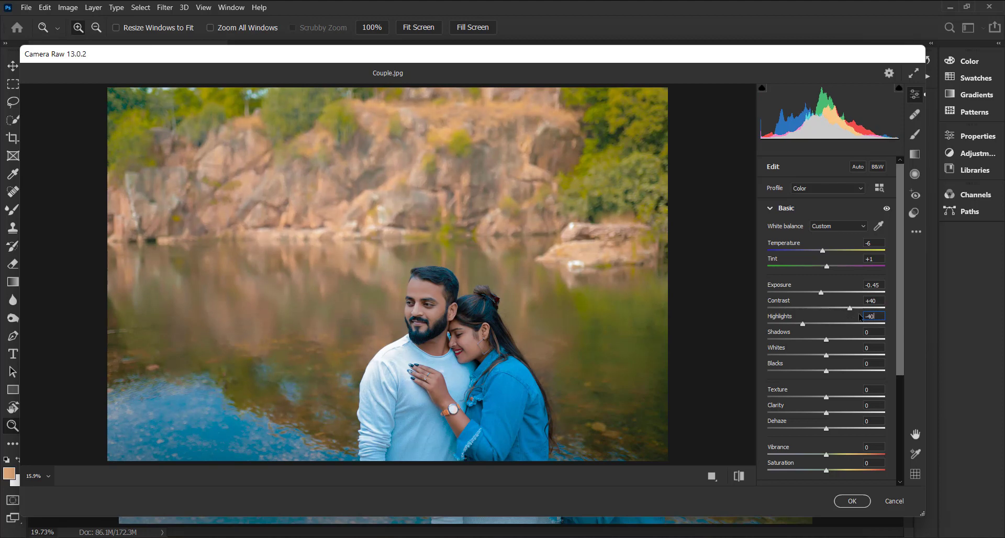
Step: Set Shadows to +70, Whites to +22 and Blacks to -24, and compare the photo before and after the edits
click(869, 332)
text(+70)
click(878, 347)
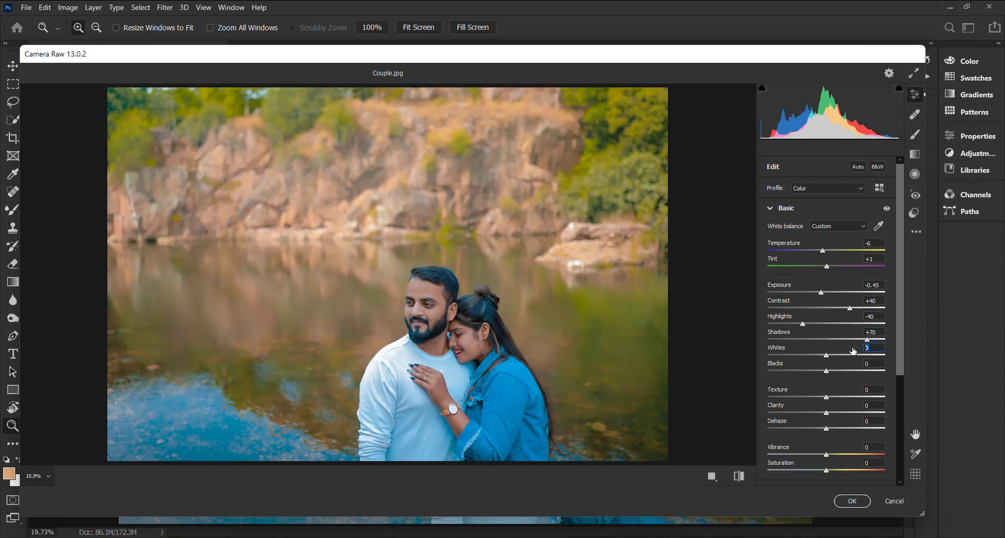
text(+22)
key(Tab)
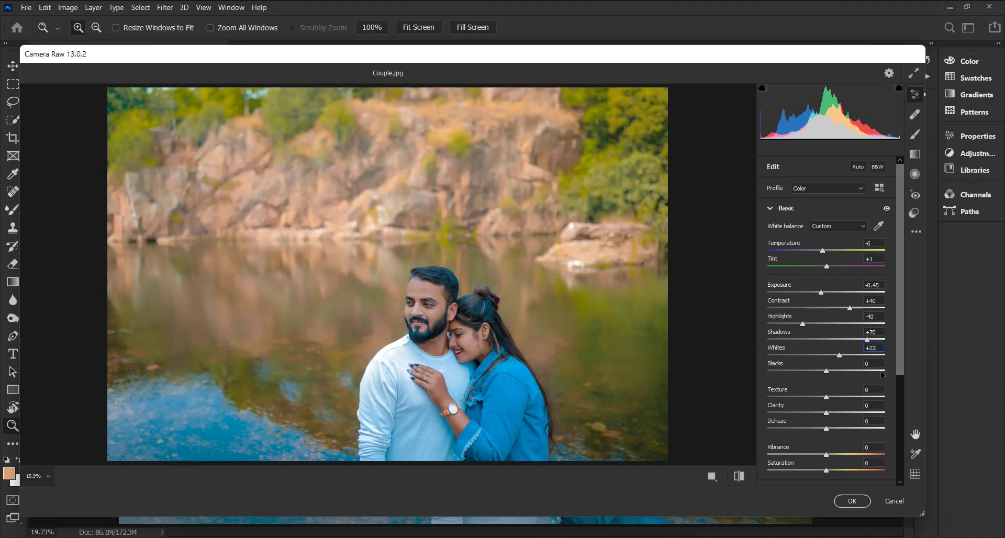
text(-24)
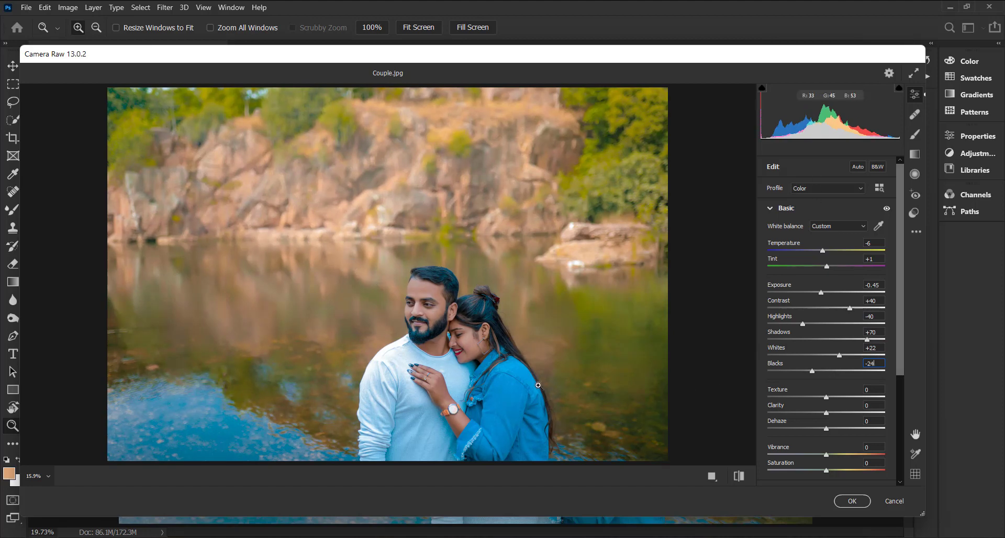
click(713, 476)
click(716, 477)
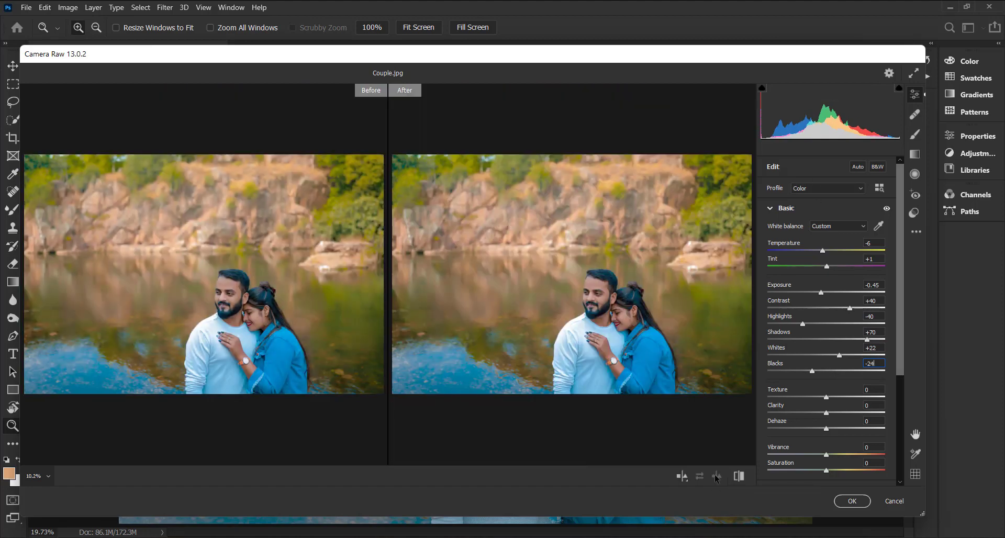
click(682, 477)
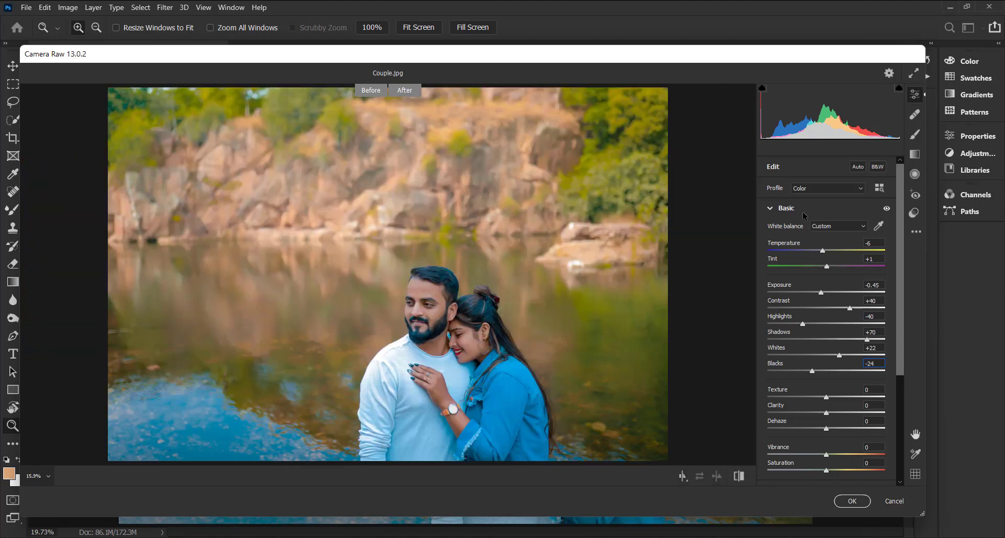
Step: Set Vibrance to +20, Clarity to +12 and Dehaze to +20, and compare the photo with its default settings
scroll(806, 224, down, 3)
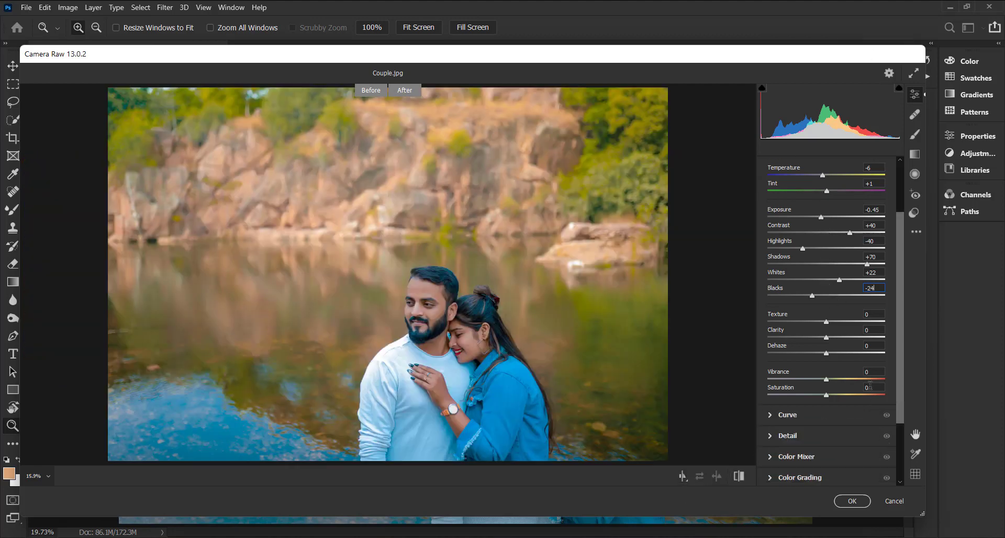
click(874, 371)
text(+20)
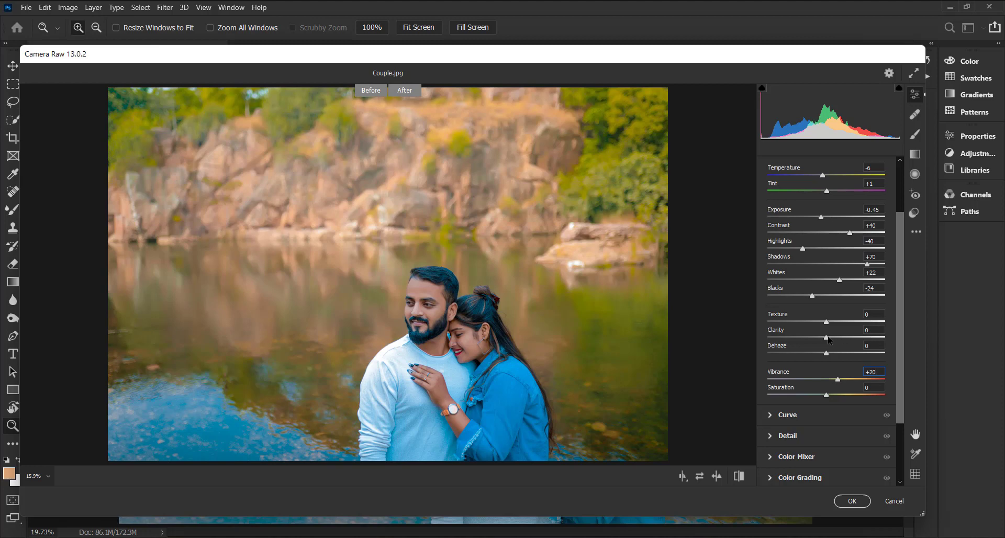
drag(826, 337, 835, 339)
drag(833, 354, 837, 354)
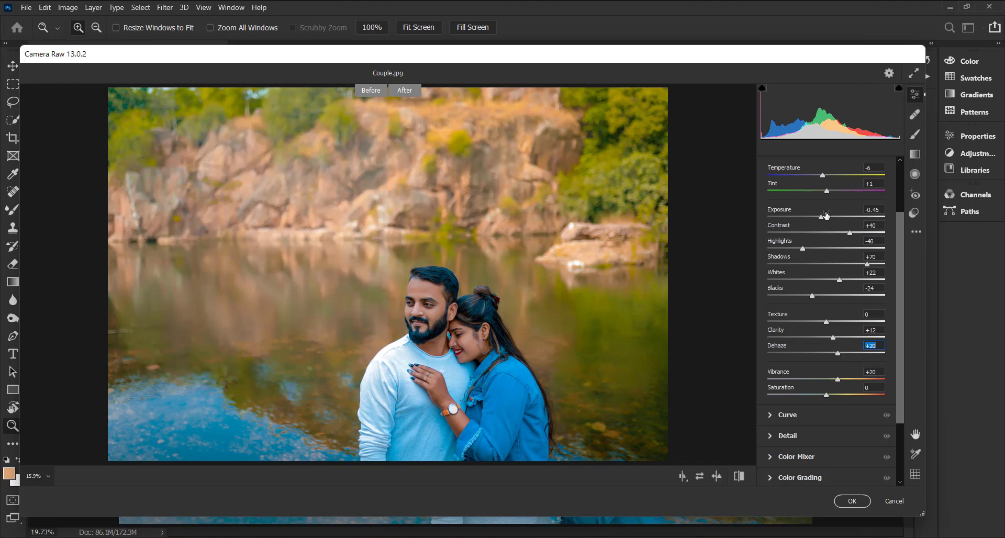
click(740, 478)
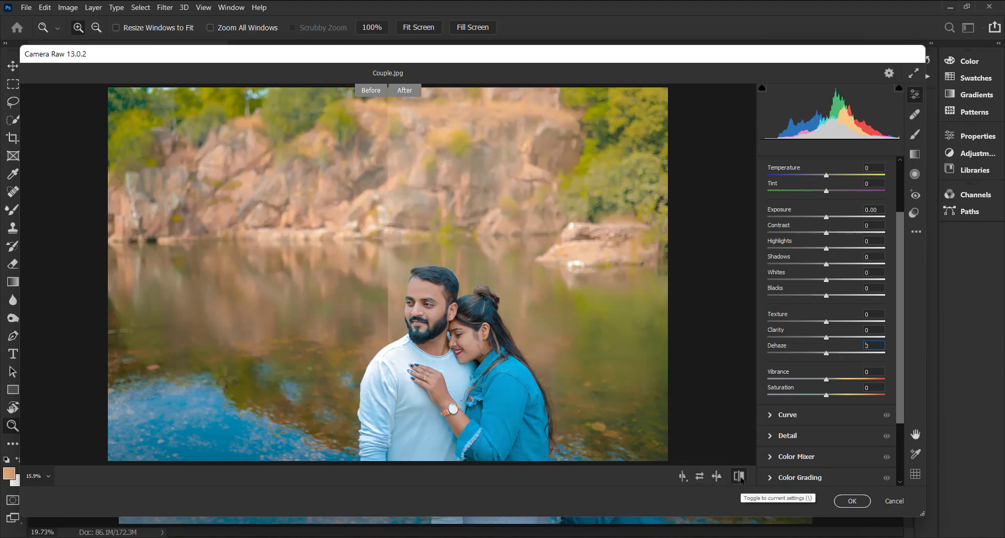
click(740, 477)
click(720, 478)
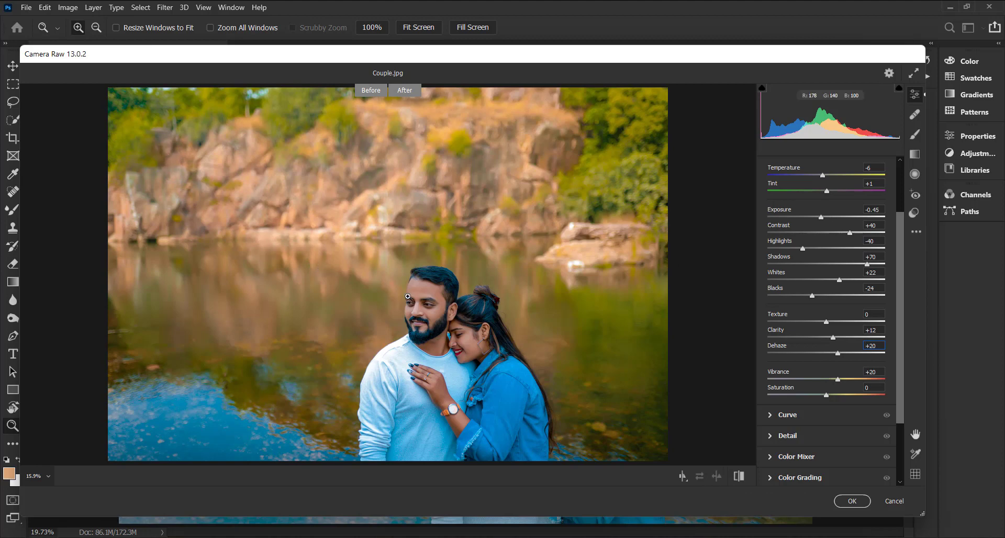
click(427, 294)
click(431, 296)
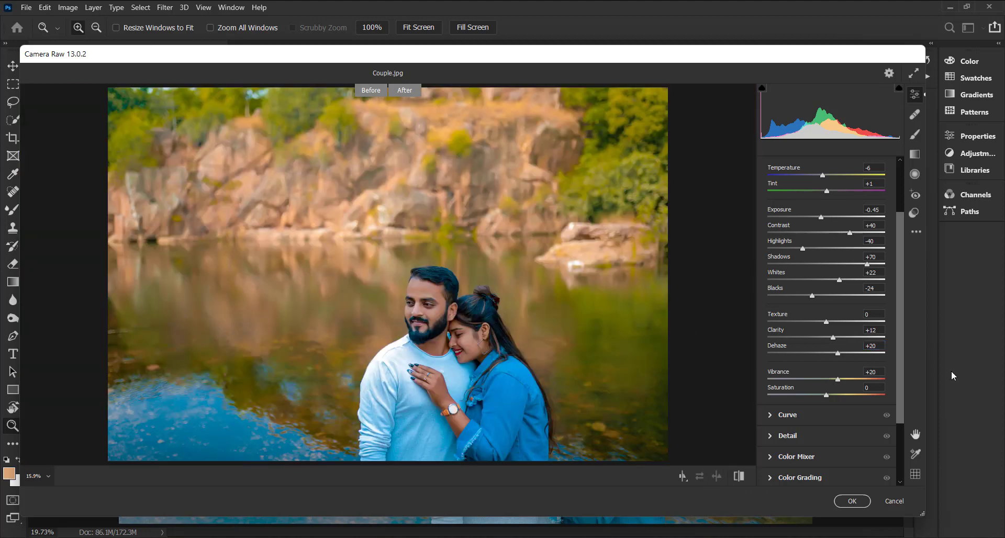
Step: Lift the black point of the Camera Raw point curve, add a shadow point at input 69, output 83, and compare before and after
scroll(808, 279, up, 3)
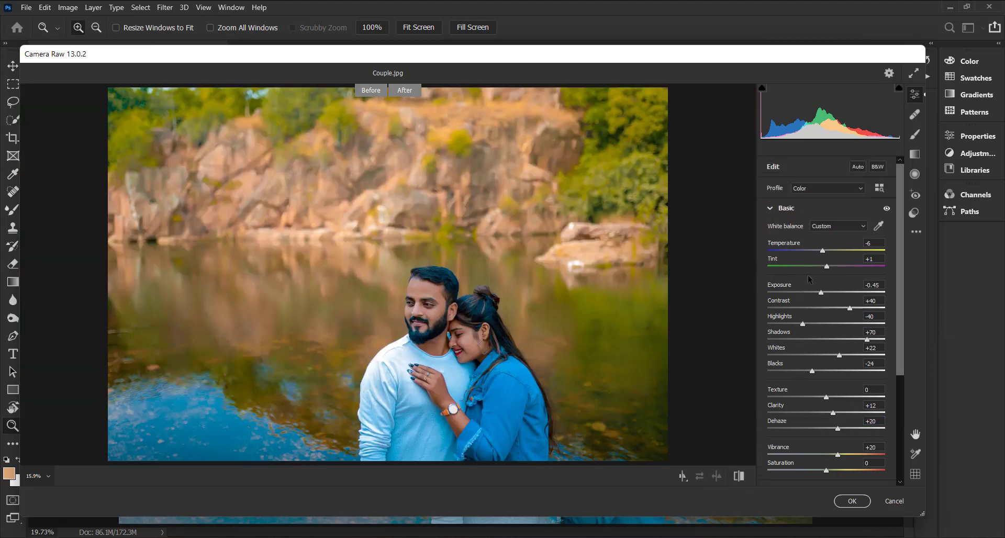
click(797, 207)
click(793, 230)
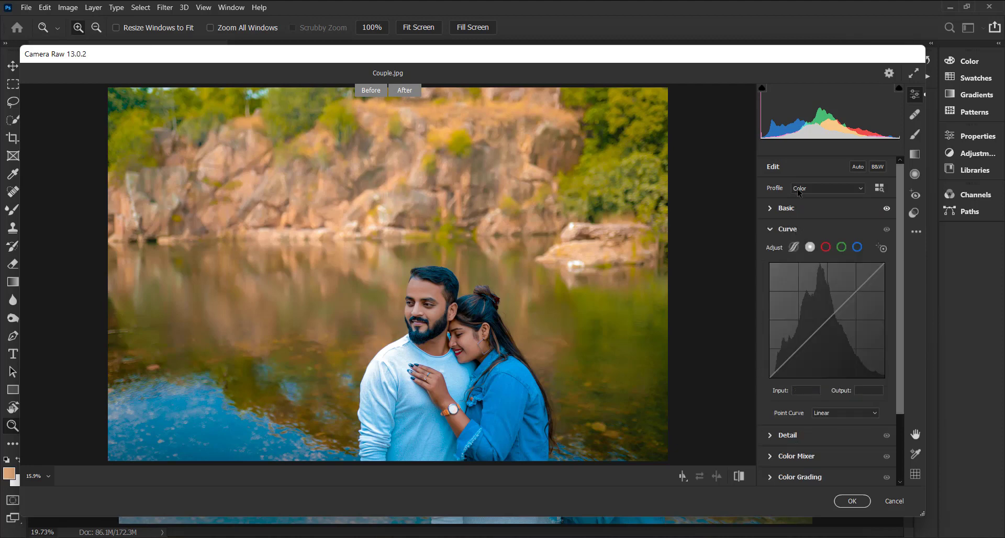
click(794, 247)
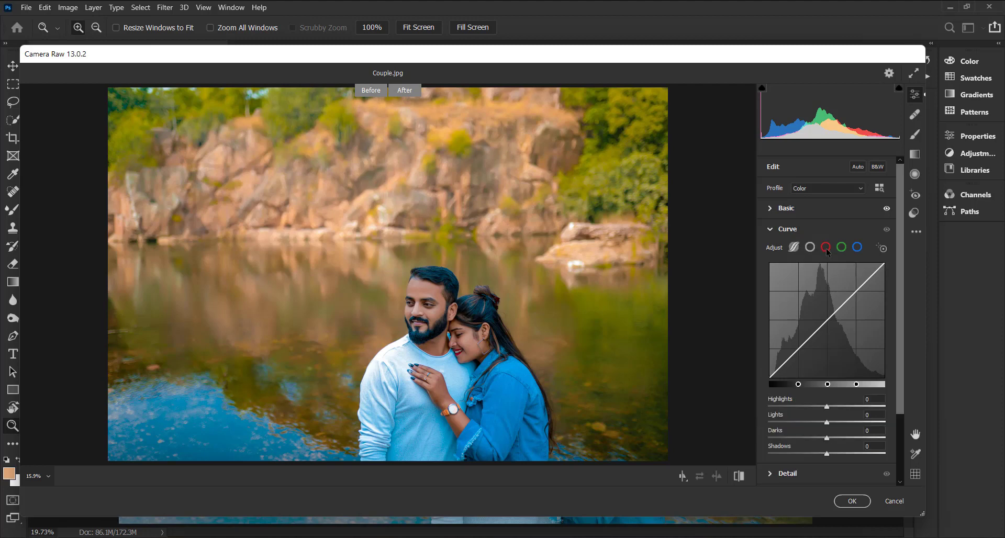
click(810, 247)
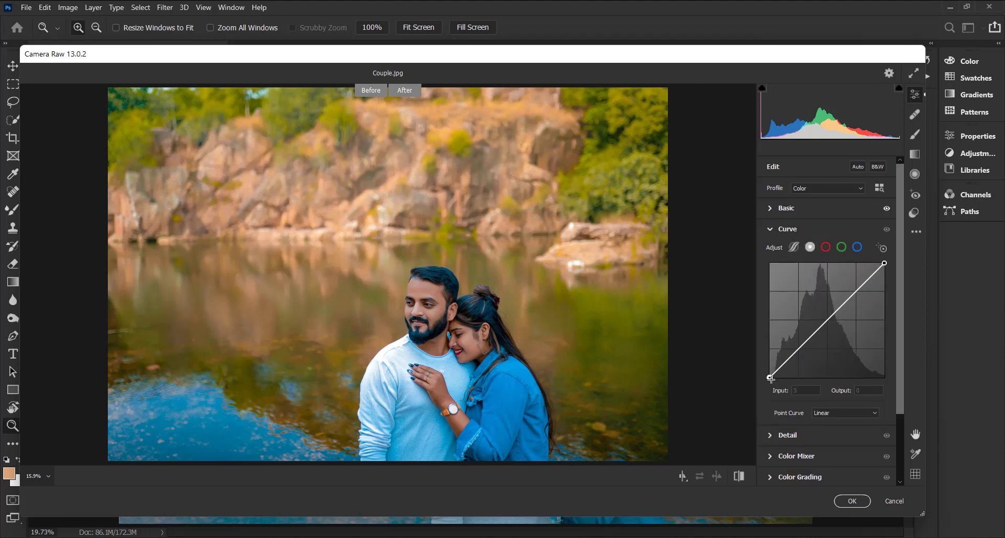
drag(770, 378, 800, 340)
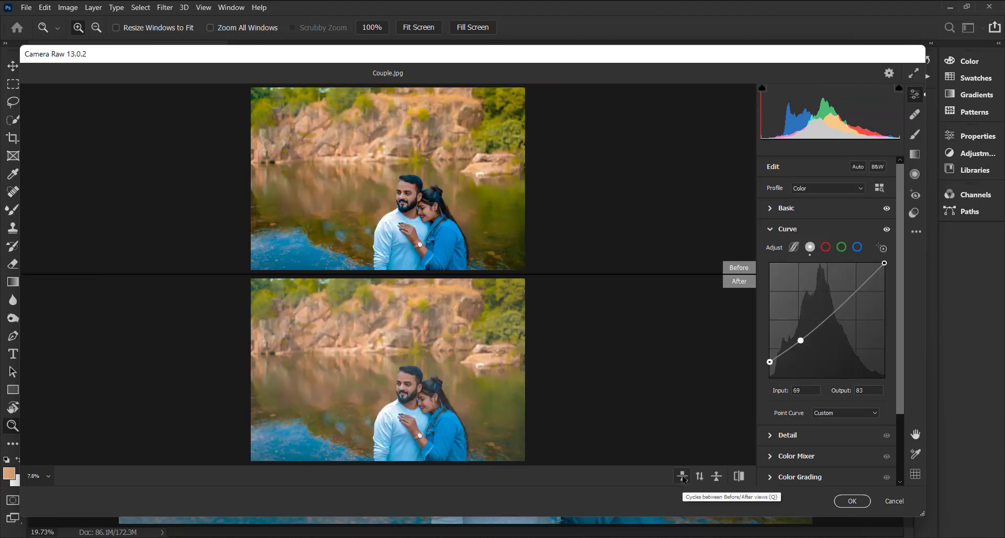
click(683, 477)
click(683, 477)
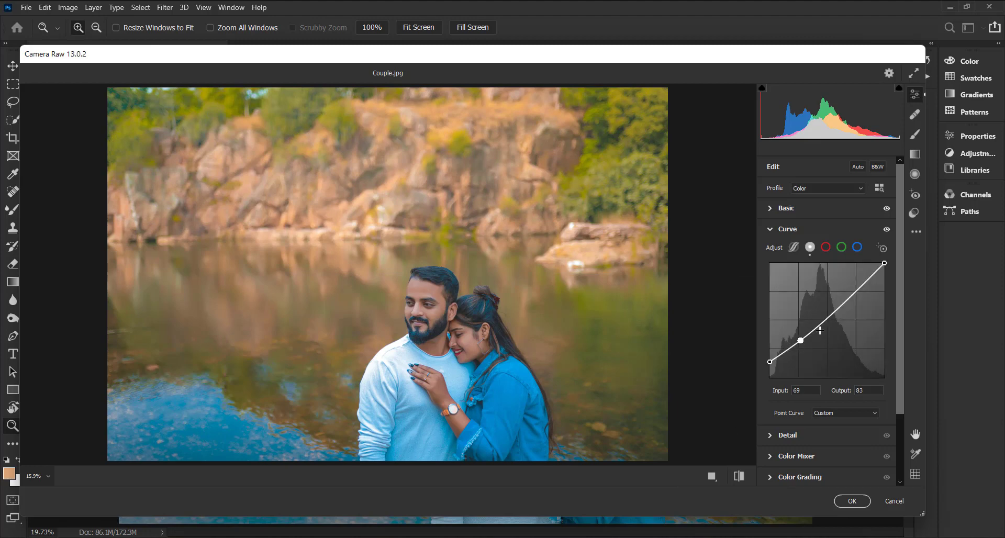
Step: Refine the point curve with points at input 66, output 82 and input 103, output 113, and a white point at input 239, output 255
drag(823, 325, 799, 340)
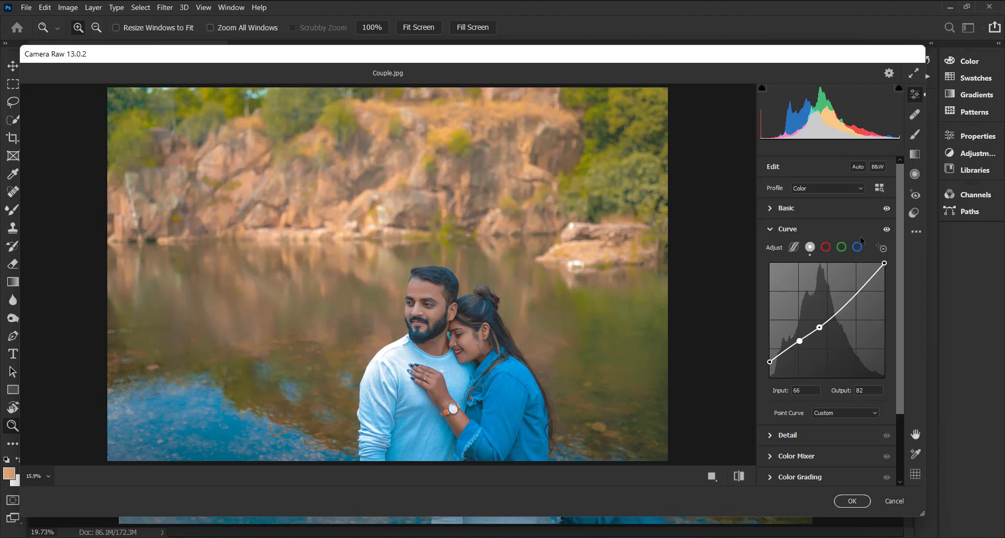
drag(885, 263, 877, 263)
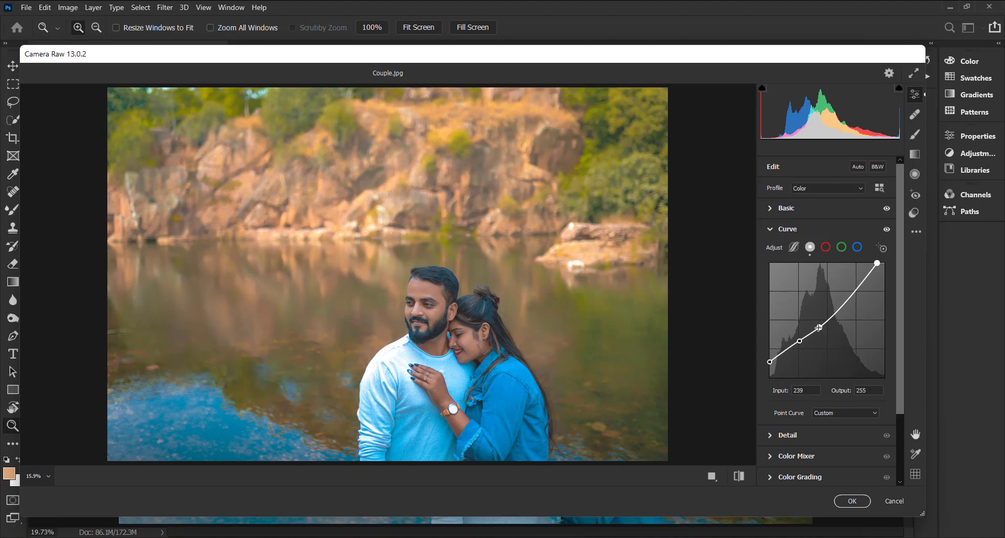
drag(819, 327, 816, 327)
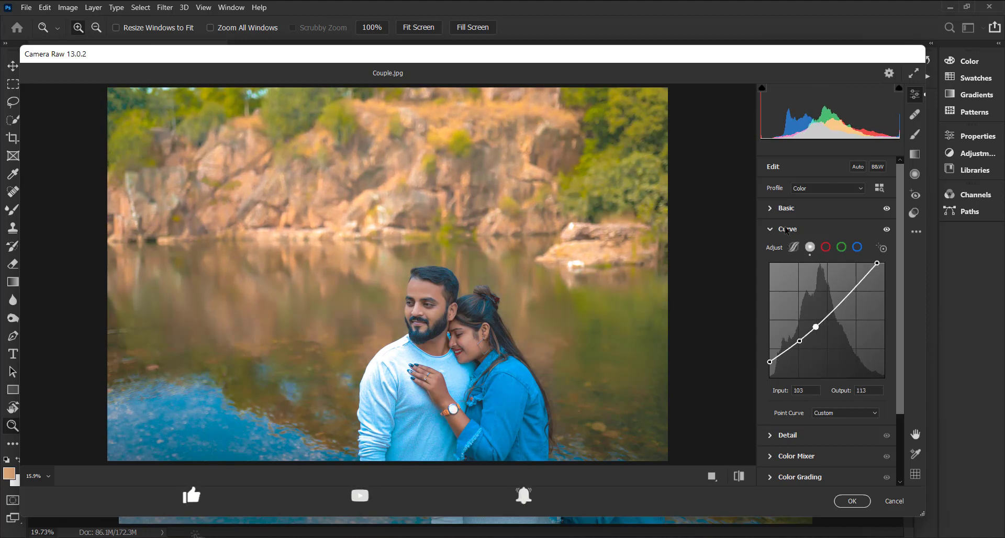
click(786, 230)
Step: Set Noise Reduction to 15 in the Detail adjustments
click(793, 251)
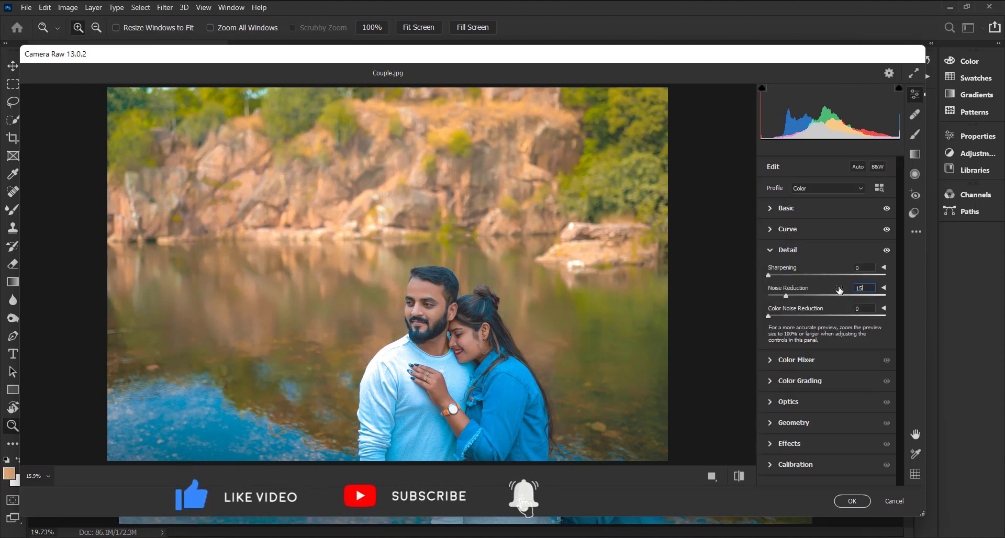
drag(840, 291, 841, 293)
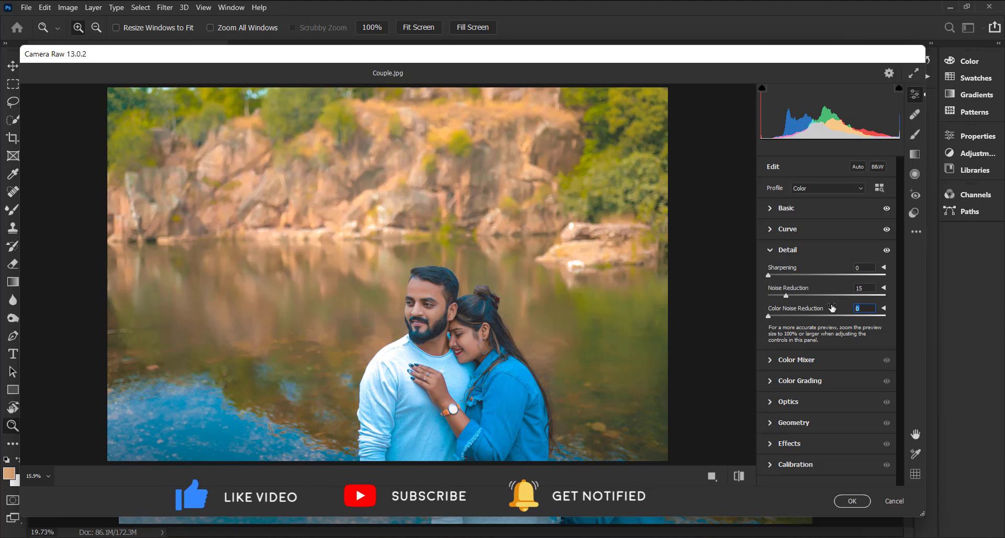
click(798, 250)
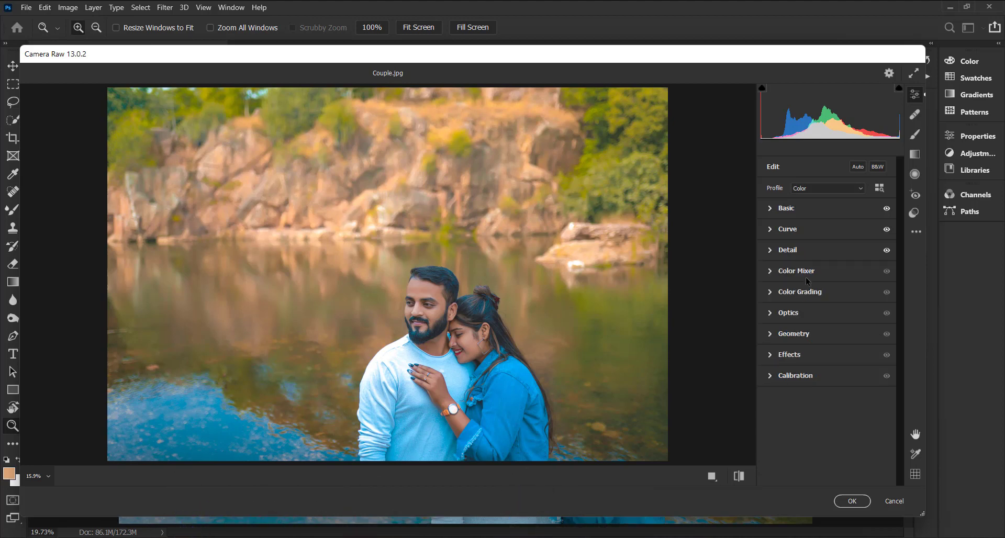
click(805, 273)
click(797, 249)
click(796, 249)
Step: Set the Yellows saturation to +24 in the Color Mixer
click(800, 271)
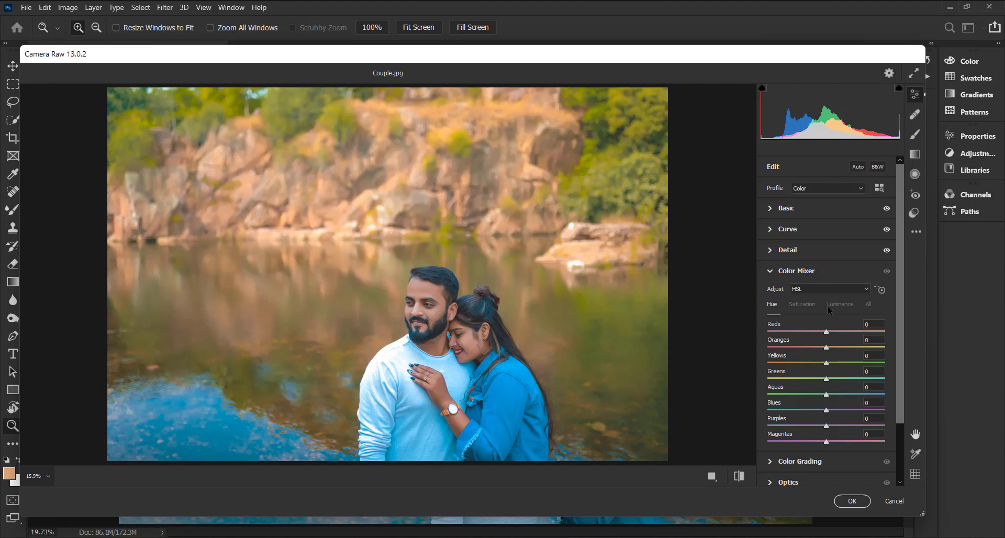
click(801, 306)
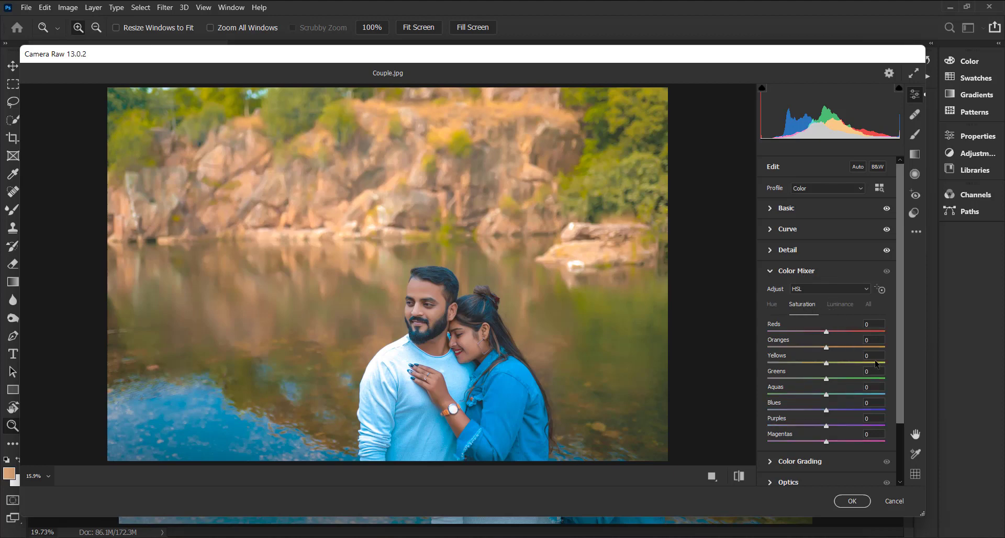
click(859, 355)
text(+23)
key(Return)
key(Up)
Step: Set the Color Mixer hues to -30 for Yellows, -100 for Greens, +30 for Aquas and -40 for Blues
click(777, 306)
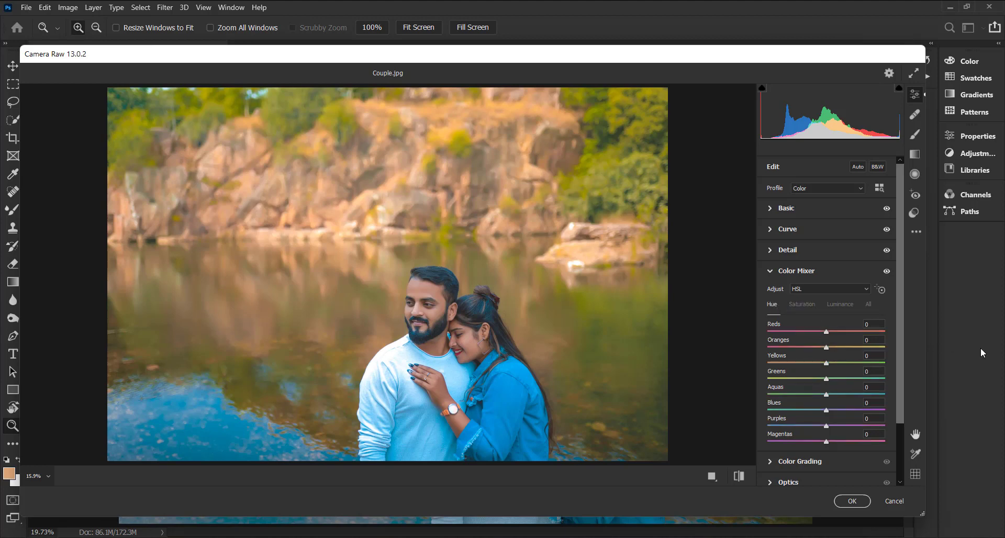
click(871, 356)
text(-30)
key(Tab)
text(-100)
key(Tab)
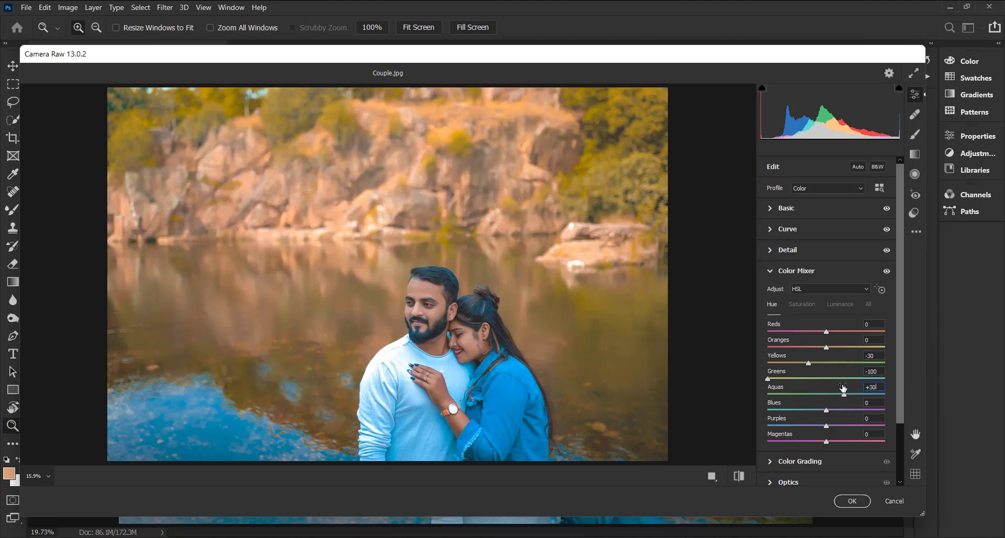
drag(826, 410, 808, 413)
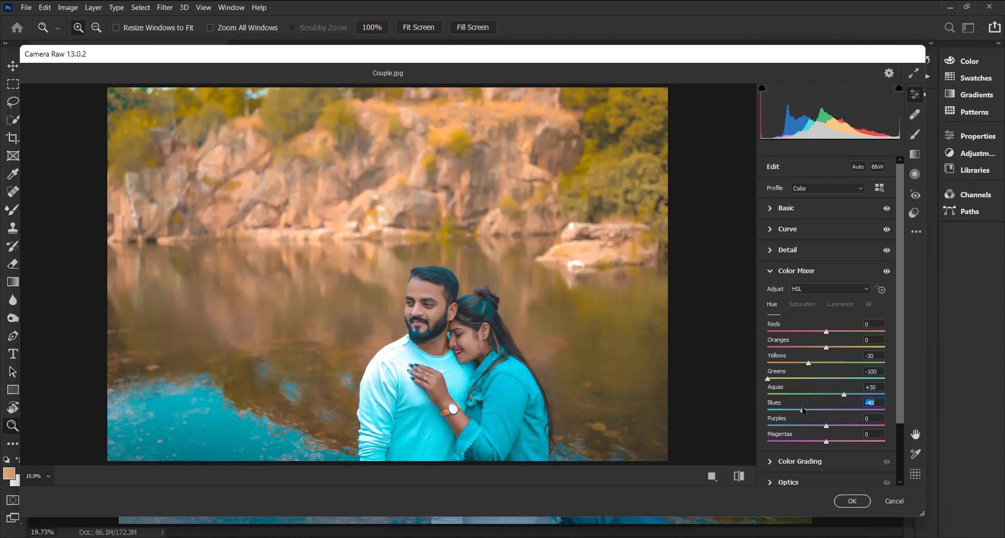
Step: Set the Color Mixer luminance to +20 for Reds and Oranges, +21 for Yellows and -28 for Blues
click(839, 306)
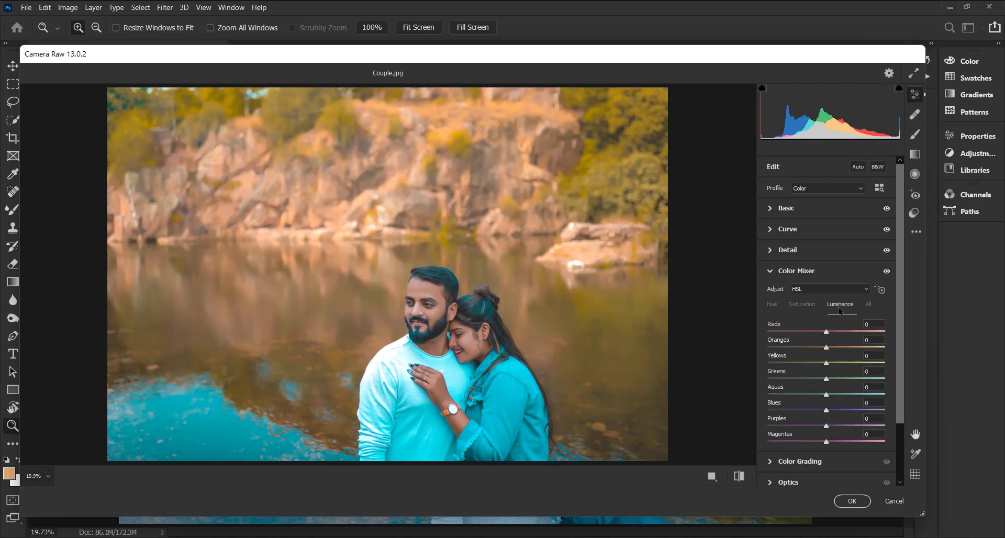
drag(834, 336, 840, 335)
click(861, 340)
text(+20)
key(shift+Tab)
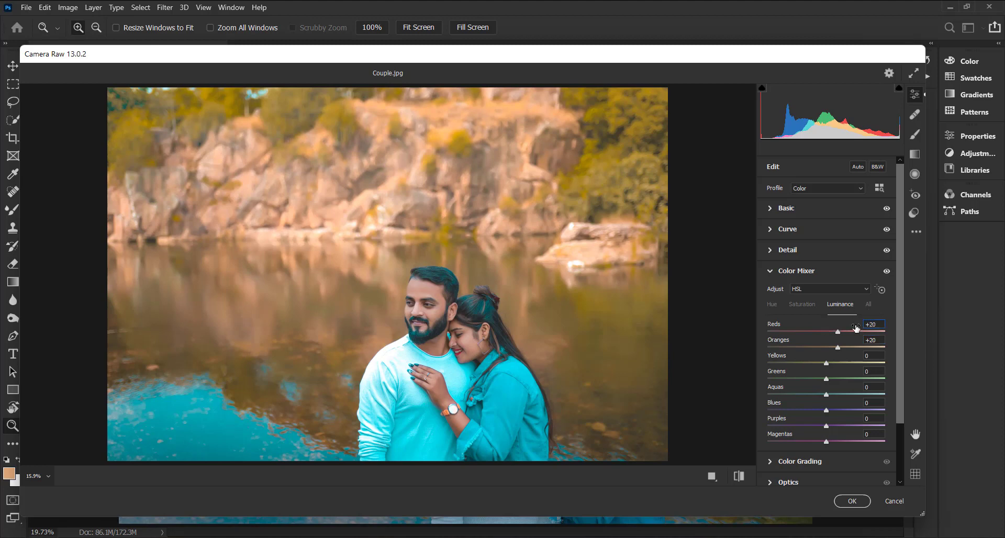
click(873, 357)
text(+21)
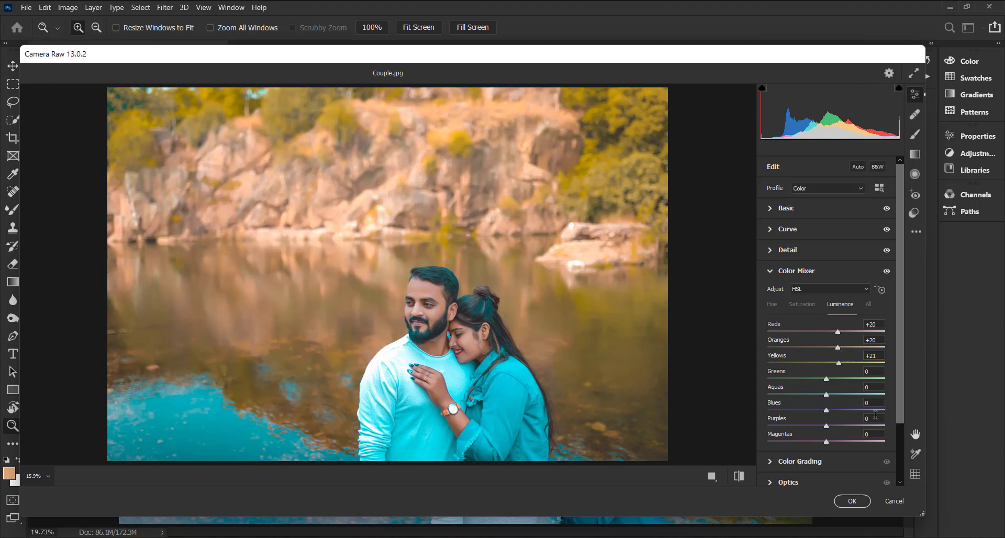
click(876, 402)
text(20)
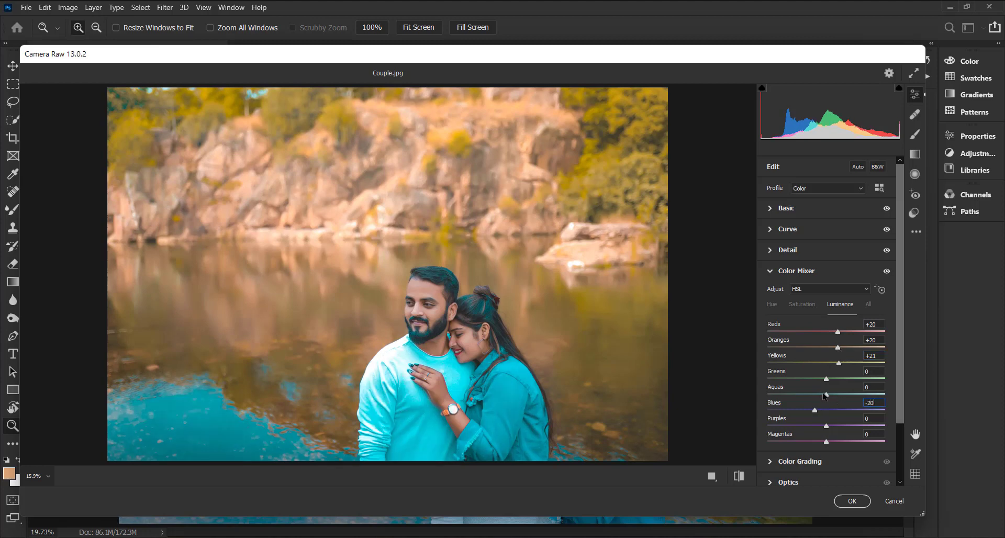
drag(814, 410, 810, 412)
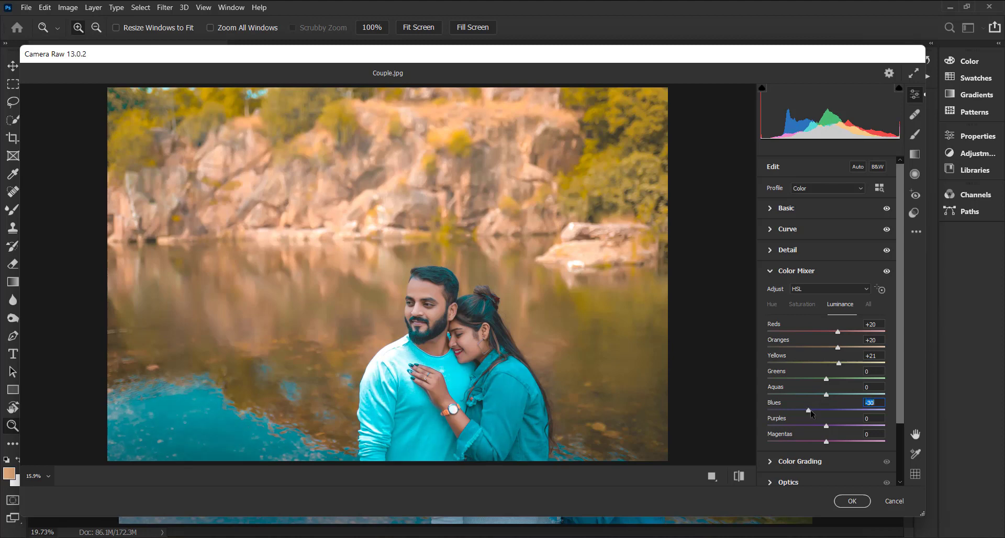
Step: Set the Color Mixer's Aquas saturation to -5 and its Blues hue to -21
click(804, 308)
mouse_move(812, 394)
mouse_down()
mouse_move(793, 397)
mouse_move(907, 394)
mouse_move(756, 409)
mouse_move(824, 406)
mouse_up()
click(773, 306)
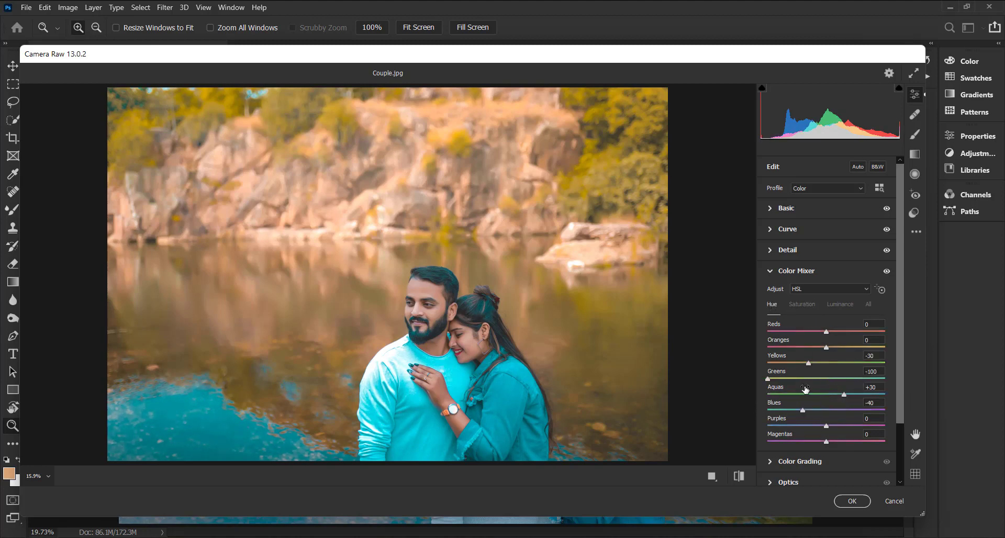
mouse_move(805, 410)
mouse_down()
mouse_move(826, 410)
mouse_move(784, 407)
mouse_move(817, 413)
mouse_up()
click(798, 272)
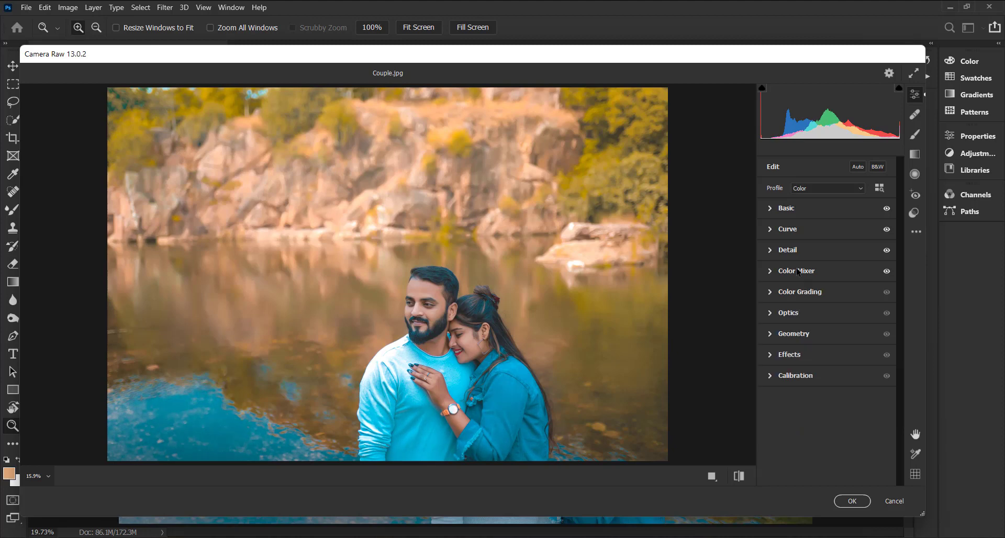
Step: Color grade the shadows with Hue 224 and Saturation 15, and set Blending to 100 and Balance to +21
click(804, 295)
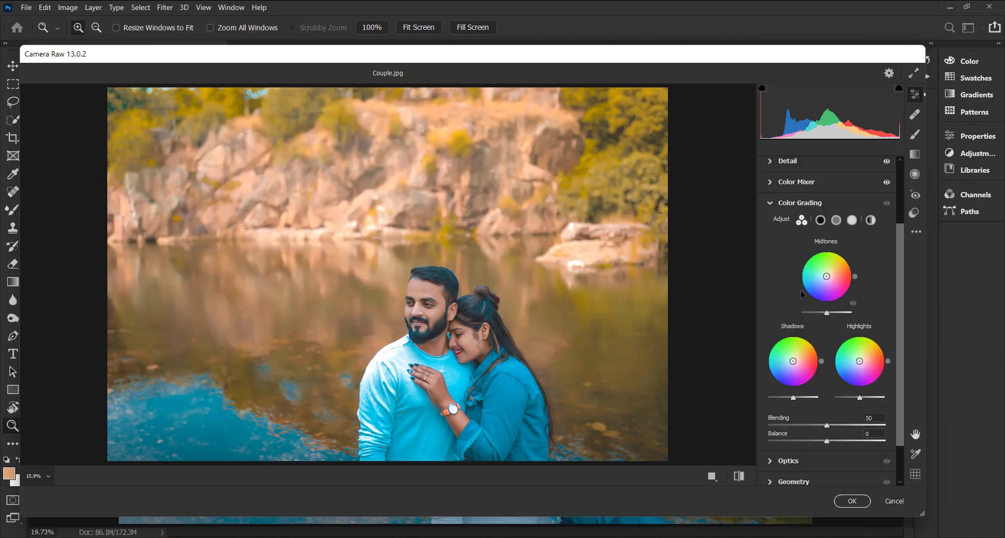
click(820, 222)
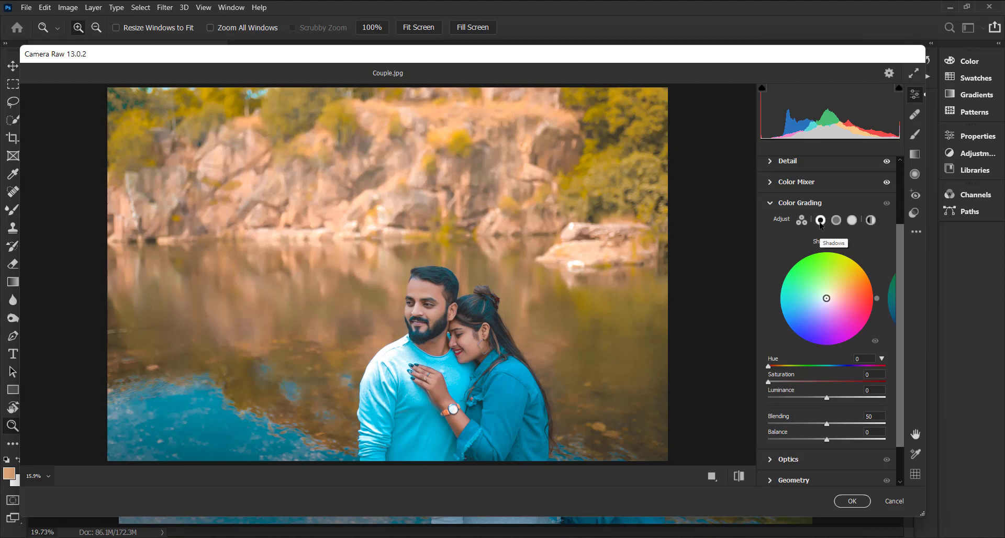
click(861, 358)
text(224)
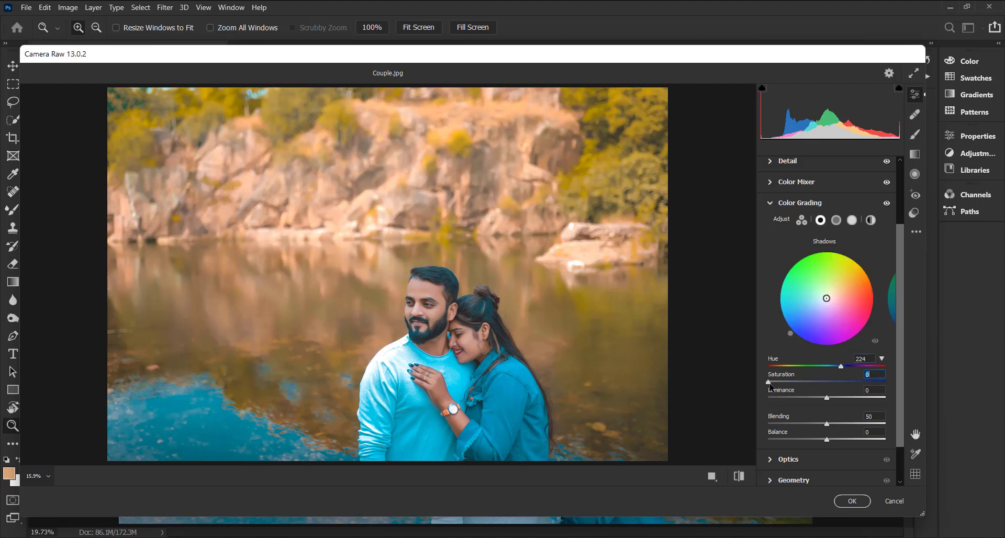
drag(770, 387, 789, 388)
drag(826, 425, 893, 430)
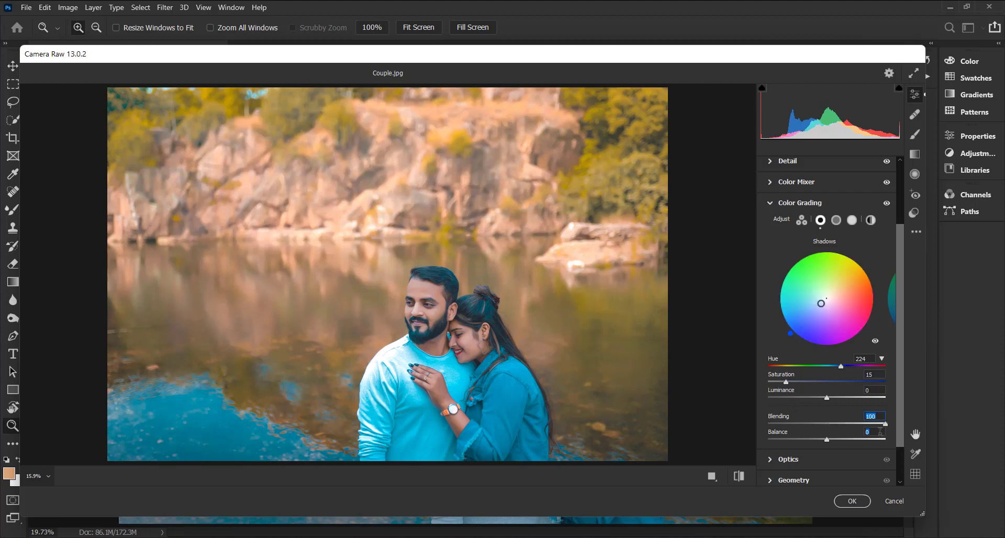
click(827, 436)
Step: Color grade the highlights with Hue 218 and Saturation 15
click(852, 221)
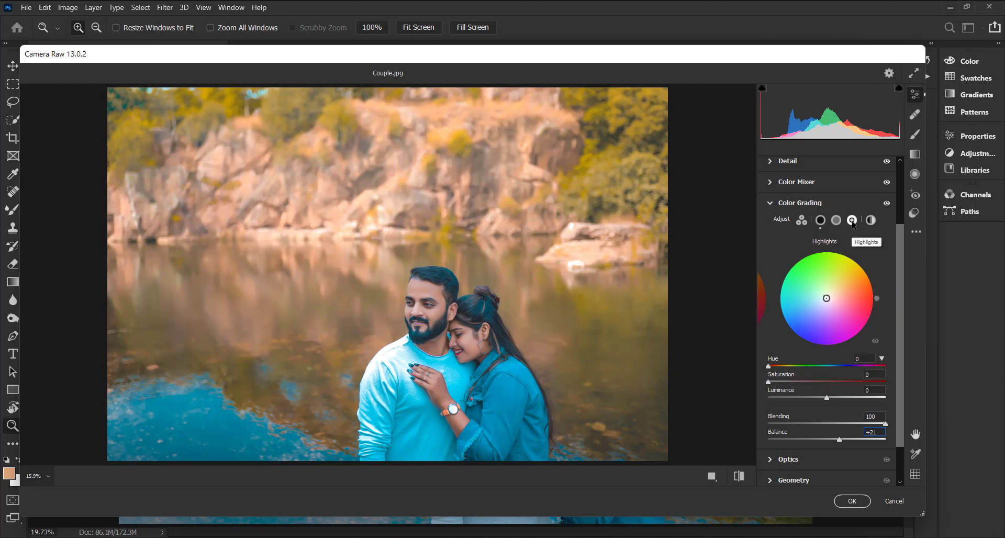
click(866, 359)
text(218)
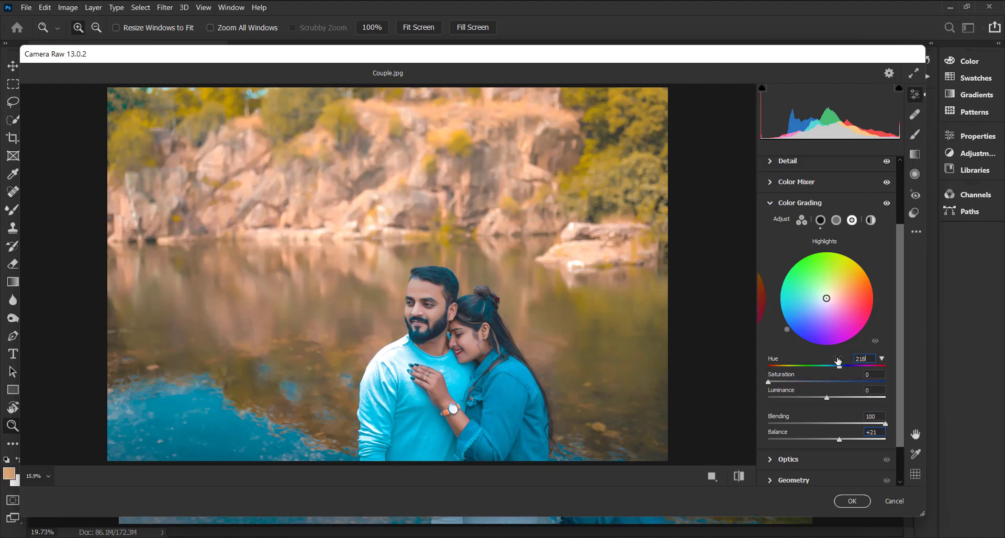
drag(769, 382, 789, 387)
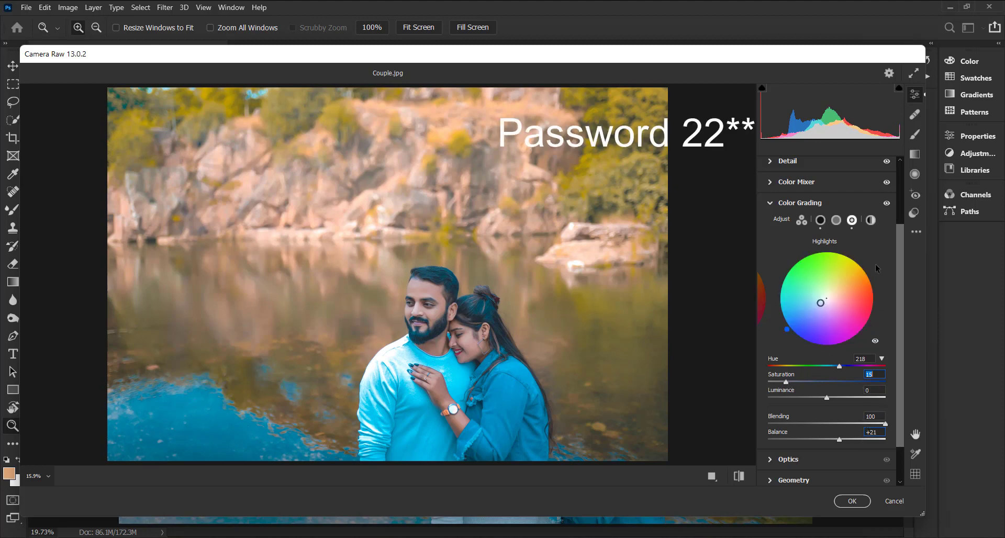
click(796, 205)
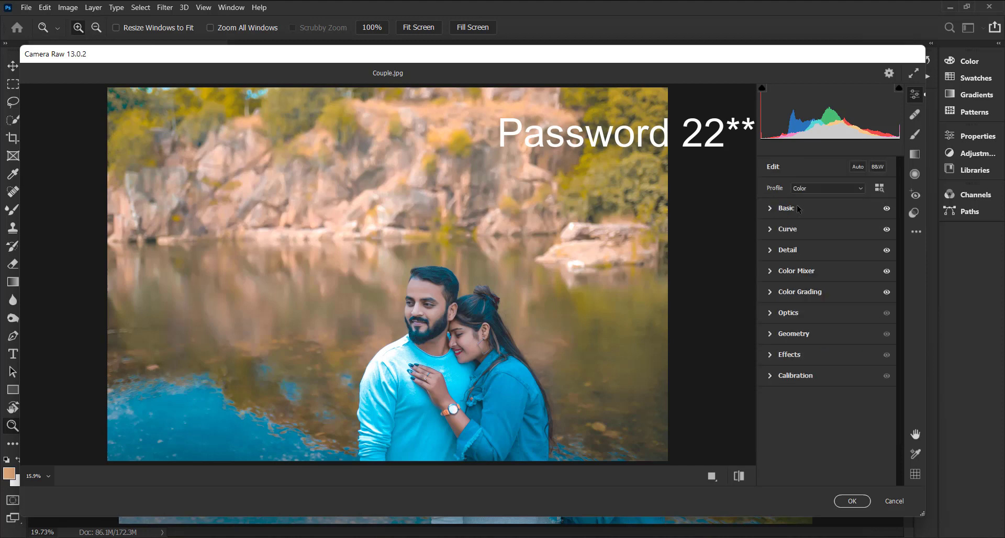
Step: Darken the photo's edges with an Optics Vignette of -14 and an Effects Vignetting of -6
click(808, 310)
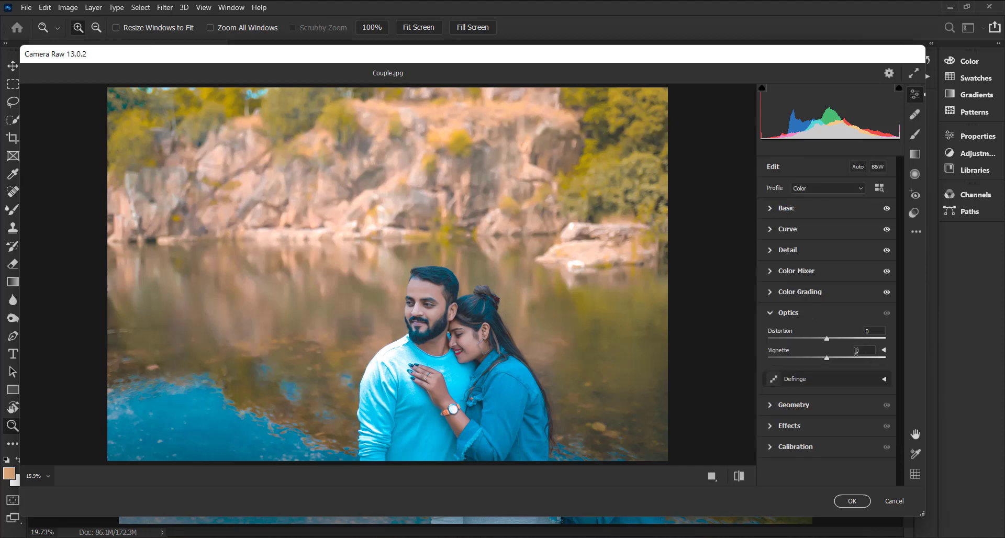
drag(826, 359, 818, 359)
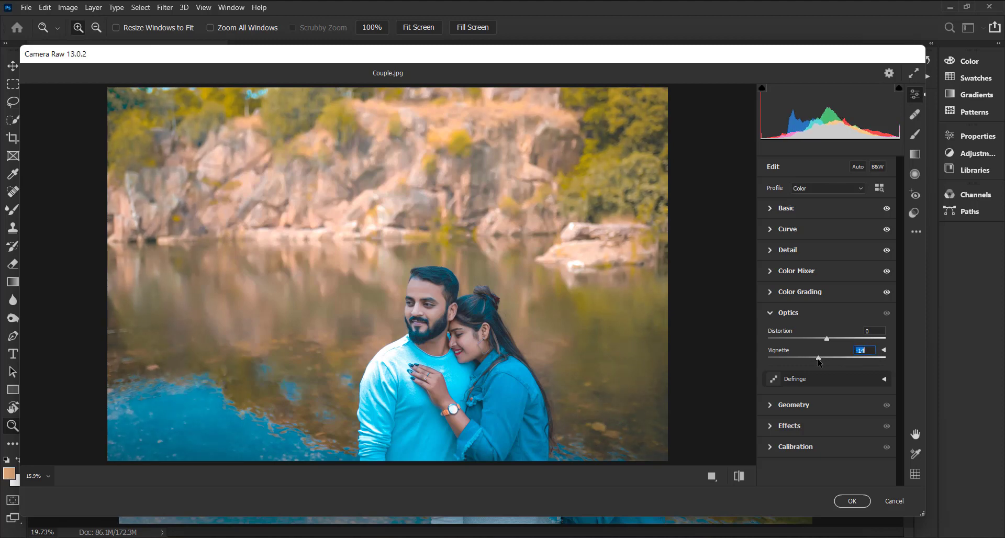
click(803, 317)
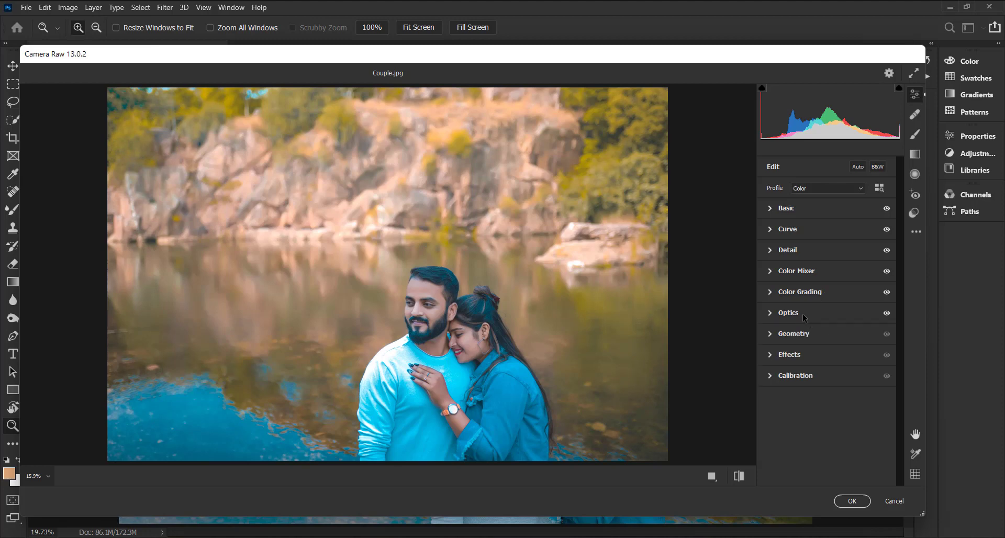
click(817, 354)
drag(827, 402, 825, 403)
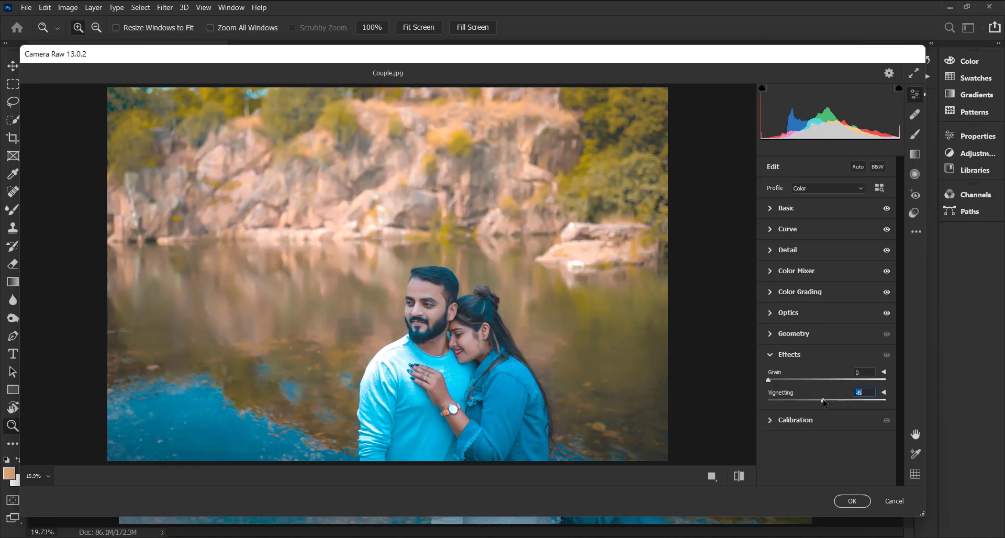
click(790, 356)
Step: Calibrate the colors with Green Primary hue -18, Blue Primary hue -14 and Blue Primary saturation -9
click(795, 376)
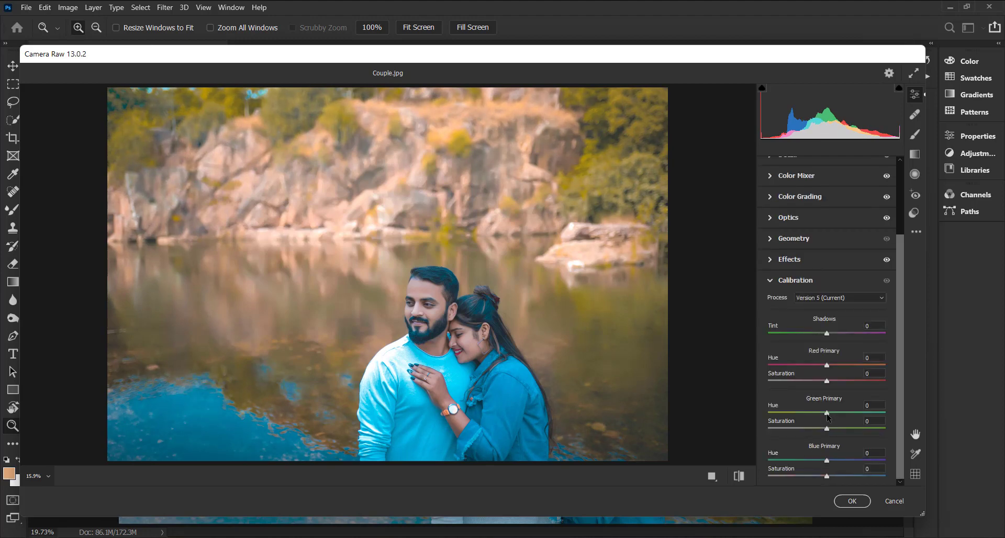
drag(827, 417, 815, 416)
mouse_move(827, 476)
mouse_down()
mouse_move(840, 476)
mouse_move(818, 477)
mouse_move(836, 462)
mouse_move(818, 463)
mouse_up()
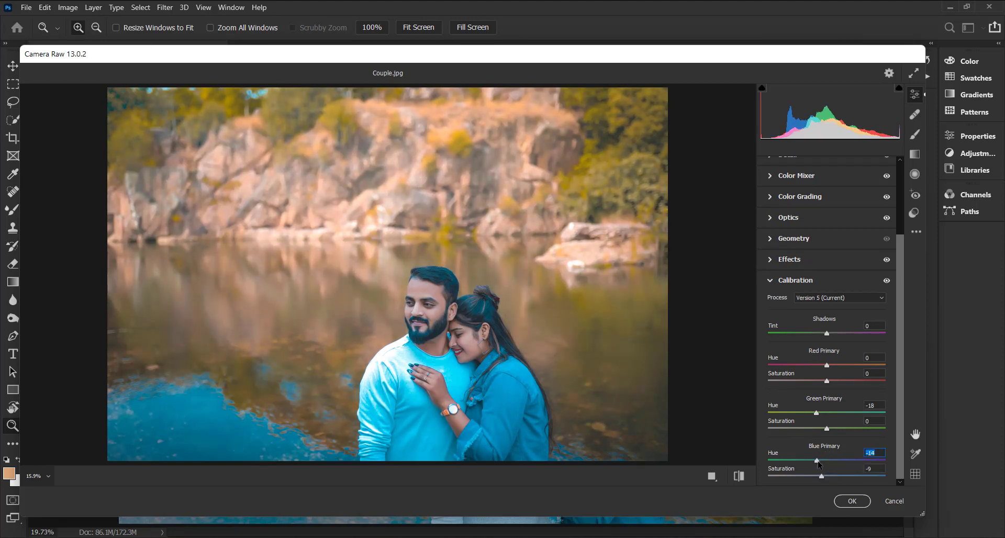
click(790, 281)
Step: Lower the Aquas saturation and raise the Yellows saturation in the Color Mixer
click(811, 272)
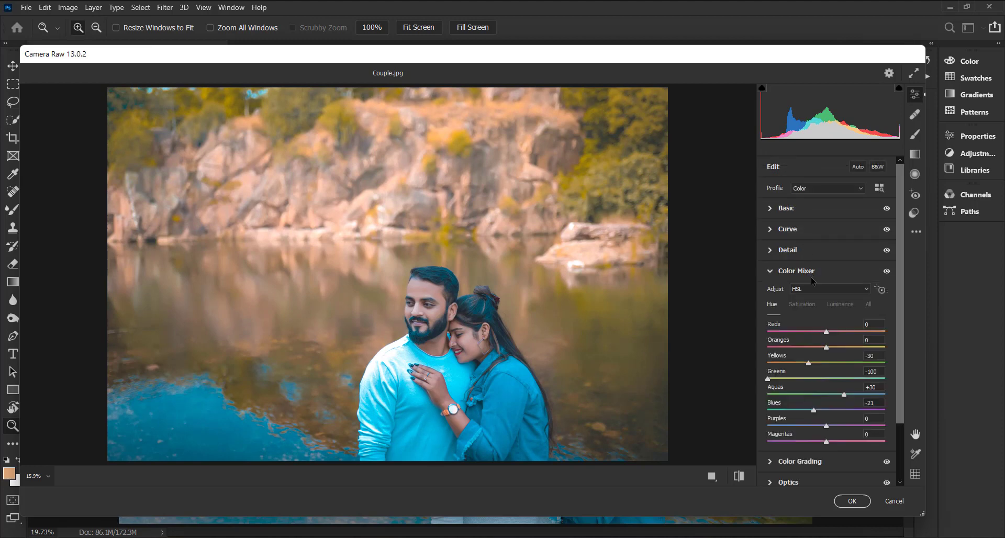
click(805, 310)
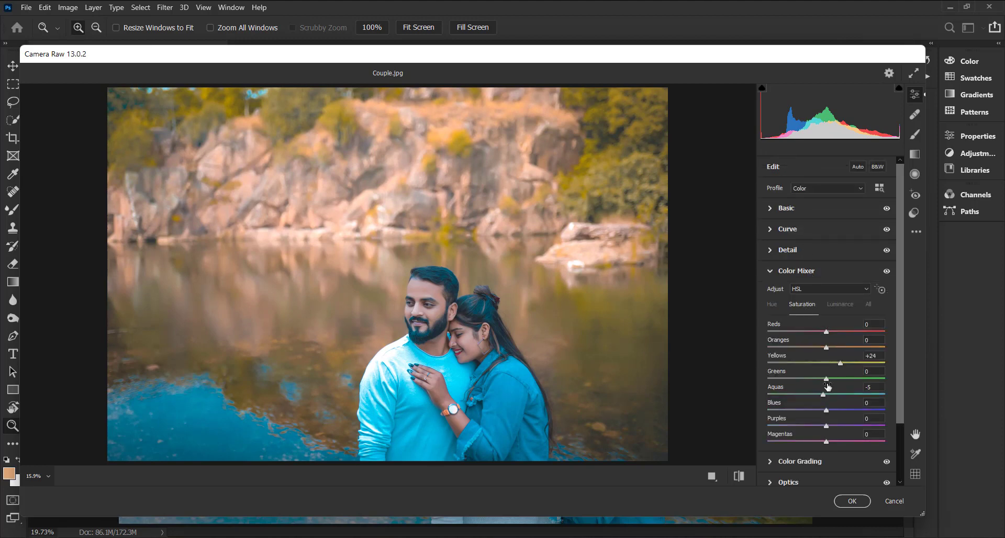
drag(826, 395, 793, 395)
drag(841, 366, 852, 367)
Step: Set the Color Mixer's Blues hue to +9 and its Oranges luminance to -10
mouse_move(826, 411)
mouse_down()
mouse_move(793, 412)
mouse_move(867, 413)
mouse_move(785, 413)
mouse_move(844, 414)
mouse_move(831, 412)
mouse_up()
click(772, 304)
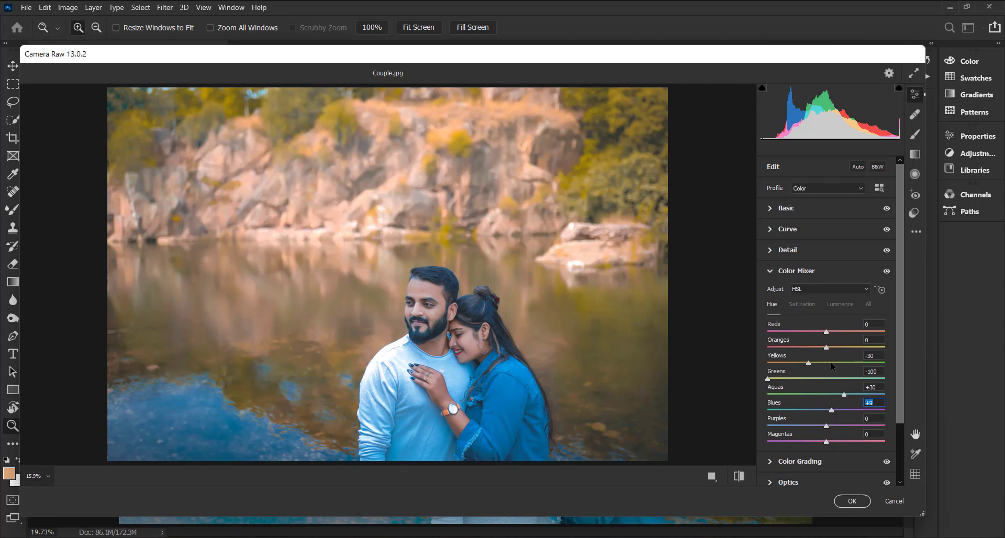
mouse_move(808, 363)
mouse_down()
mouse_move(787, 364)
mouse_move(838, 367)
mouse_move(801, 364)
mouse_move(837, 350)
mouse_move(820, 349)
mouse_up()
click(837, 305)
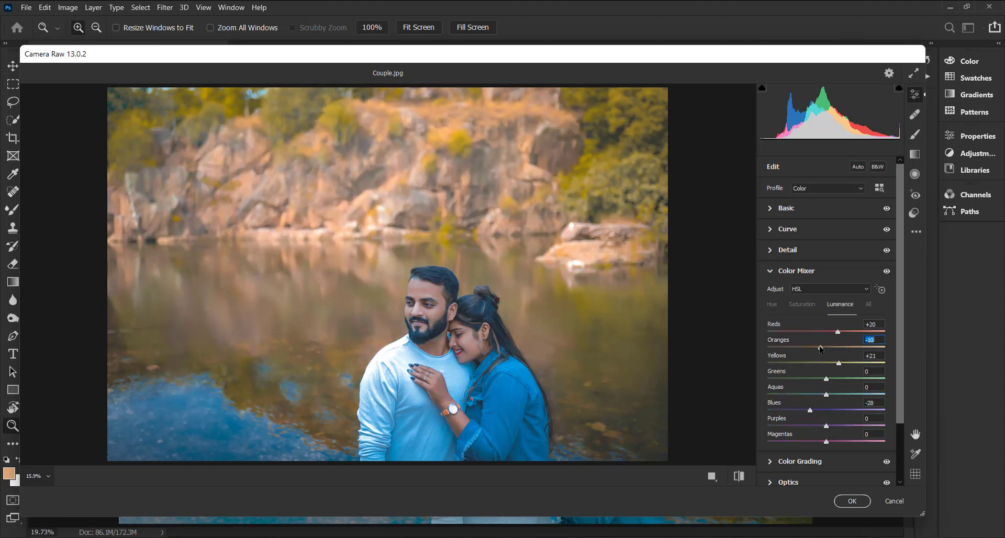